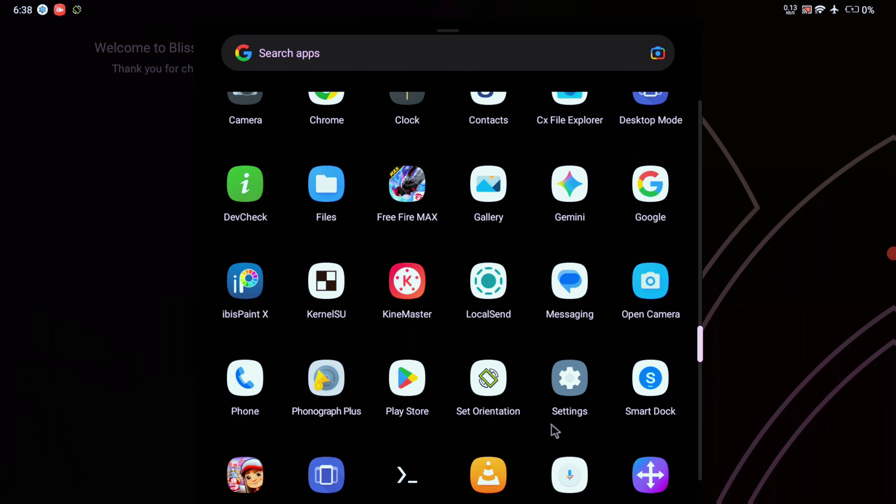
{"action": "scroll", "coordinate": [555, 430], "scroll_direction": "up", "scroll_amount": 5}
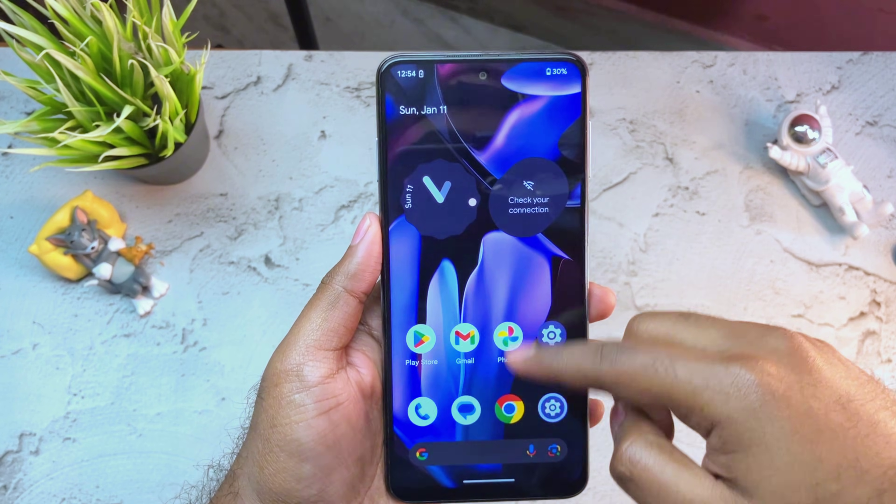
{"action": "left_click_drag", "start_coordinate": [508, 369], "coordinate": [540, 297]}
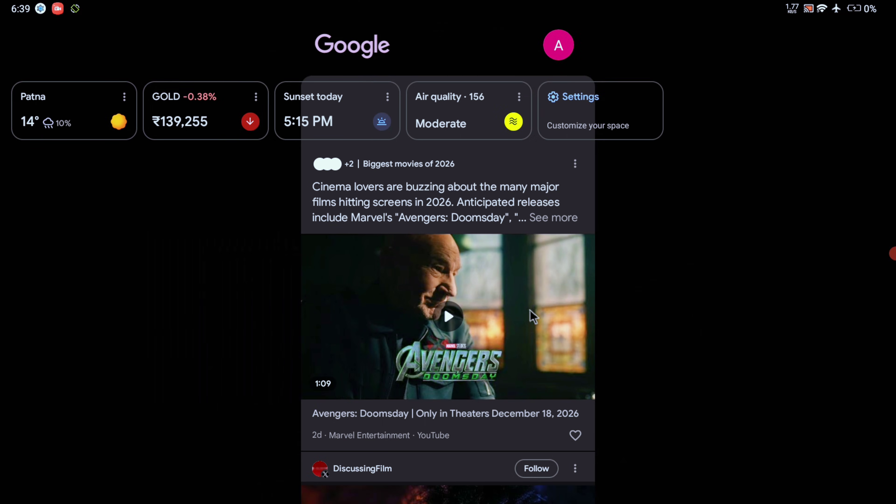
Step: Browse the Google Discover feed's news and video cards, and return to the home screen
{"action": "left_click_drag", "start_coordinate": [445, 390], "coordinate": [512, 219]}
{"action": "left_click_drag", "start_coordinate": [523, 379], "coordinate": [658, 219]}
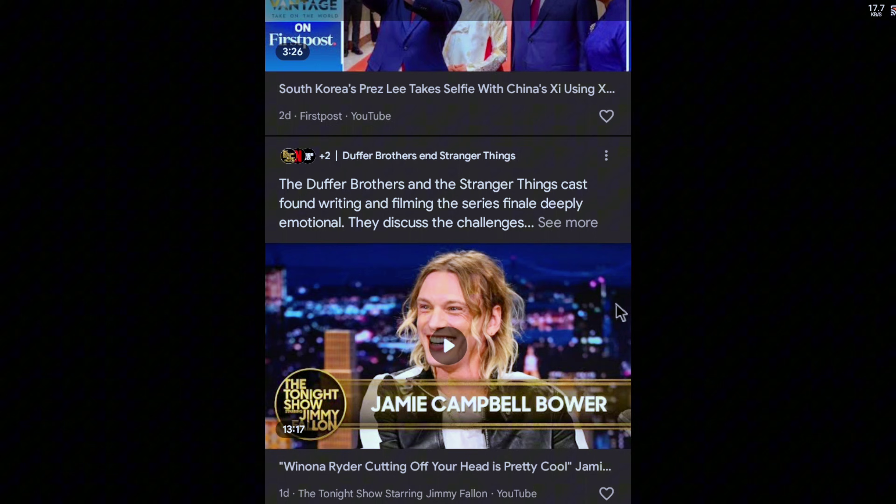
{"action": "scroll", "coordinate": [616, 309], "scroll_direction": "up", "scroll_amount": 10}
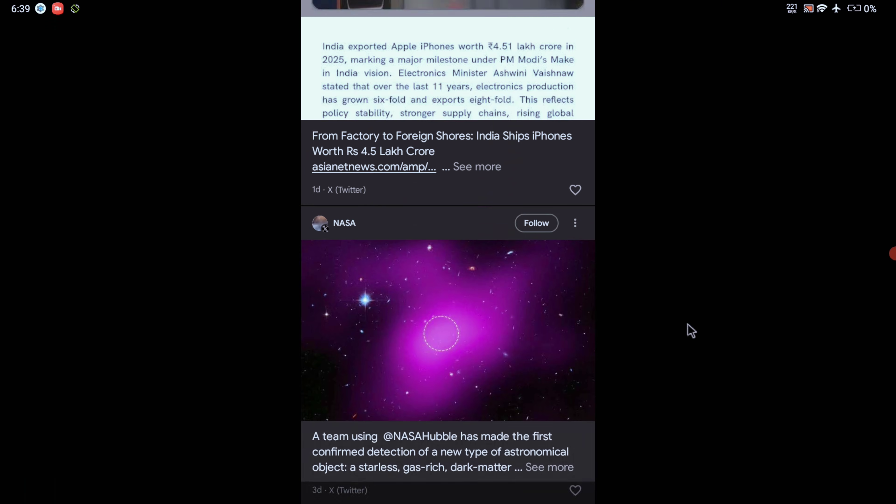
{"action": "left_click_drag", "start_coordinate": [687, 324], "coordinate": [457, 321]}
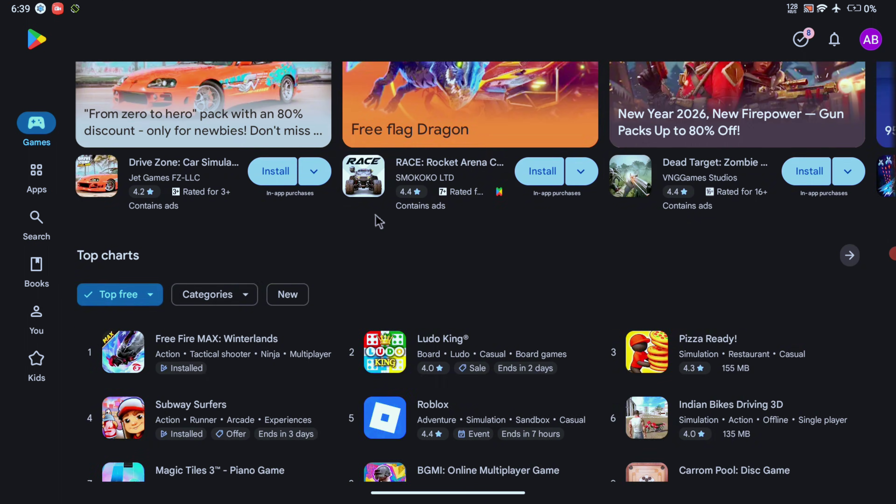
Step: Switch to the Apps section of Play Store and browse its recommendations
{"action": "left_click", "coordinate": [48, 208]}
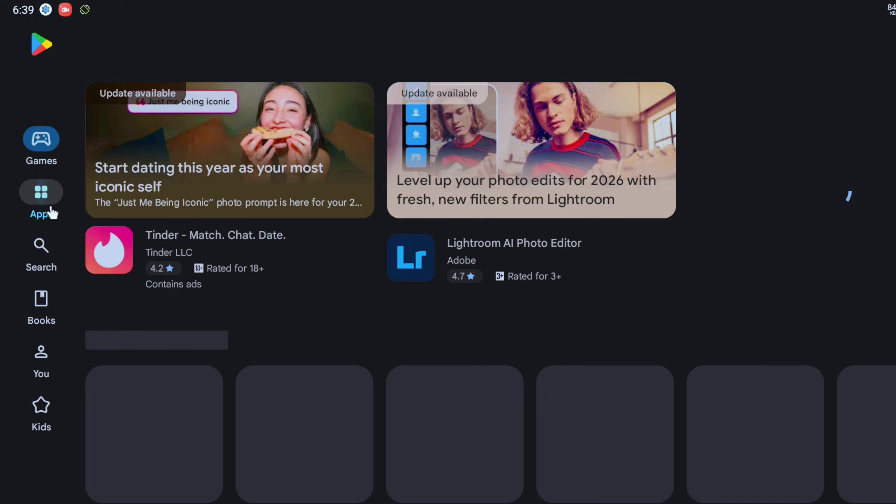
{"action": "scroll", "coordinate": [389, 225], "scroll_direction": "down", "scroll_amount": 3}
{"action": "scroll", "coordinate": [389, 224], "scroll_direction": "down", "scroll_amount": 10}
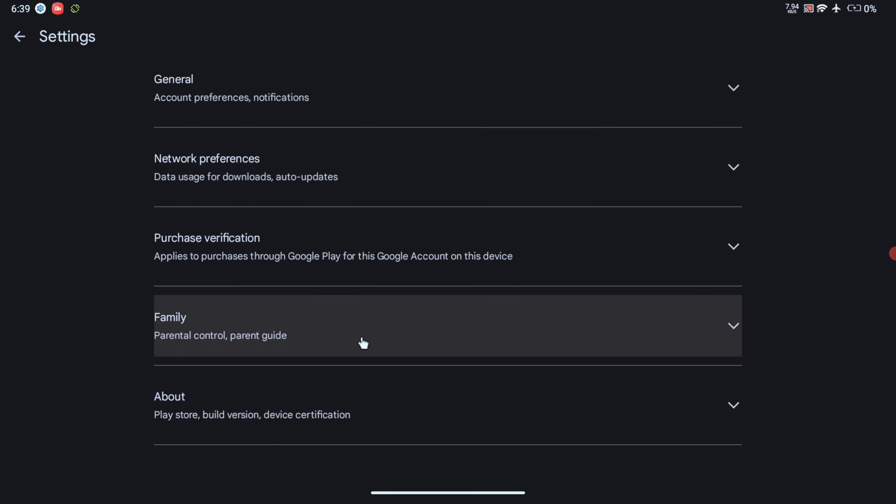
Step: Expand the About section in the Play Store settings and review the version and Play Protect certification
{"action": "left_click", "coordinate": [362, 381]}
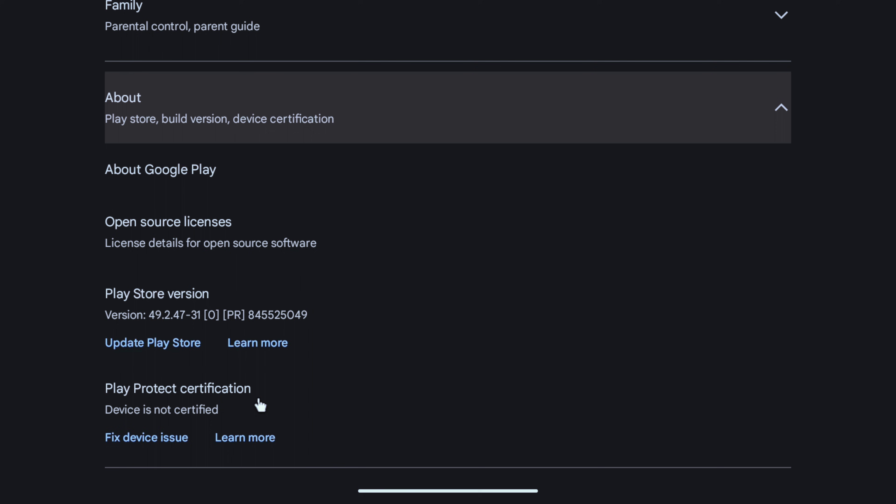
{"action": "scroll", "coordinate": [366, 310], "scroll_direction": "up", "scroll_amount": 5}
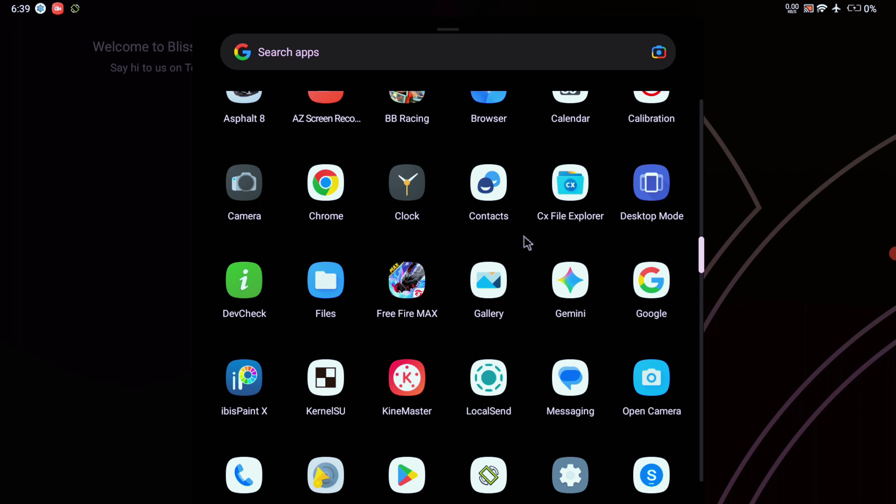
{"action": "scroll", "coordinate": [527, 243], "scroll_direction": "down", "scroll_amount": 3}
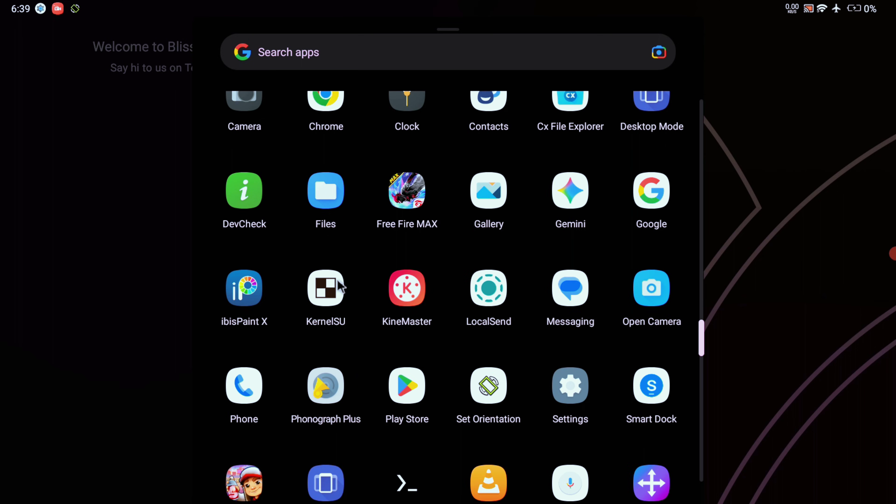
Step: Open KernelSU and review which apps have root access in its SuperUser list
{"action": "left_click", "coordinate": [334, 279]}
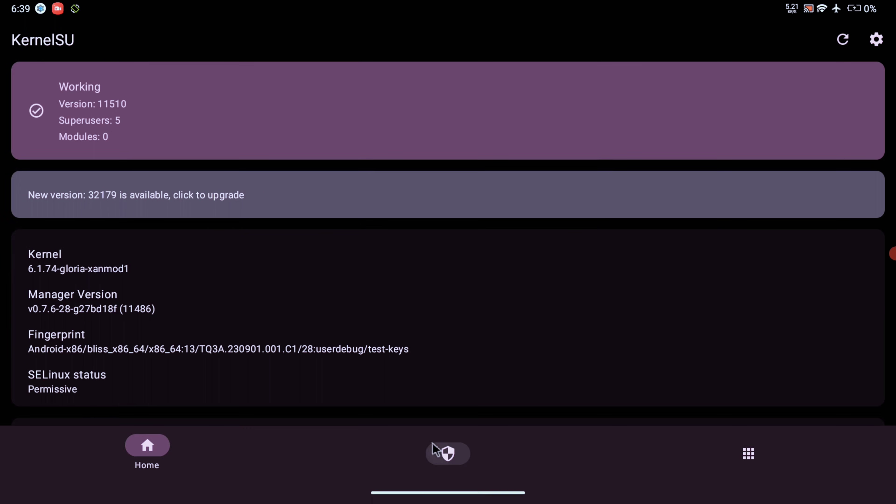
{"action": "left_click", "coordinate": [434, 449]}
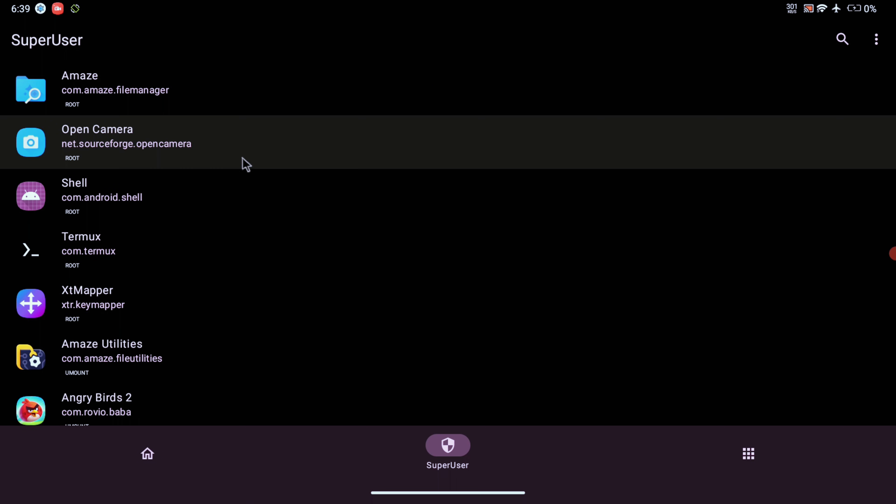
{"action": "scroll", "coordinate": [222, 154], "scroll_direction": "down", "scroll_amount": 6}
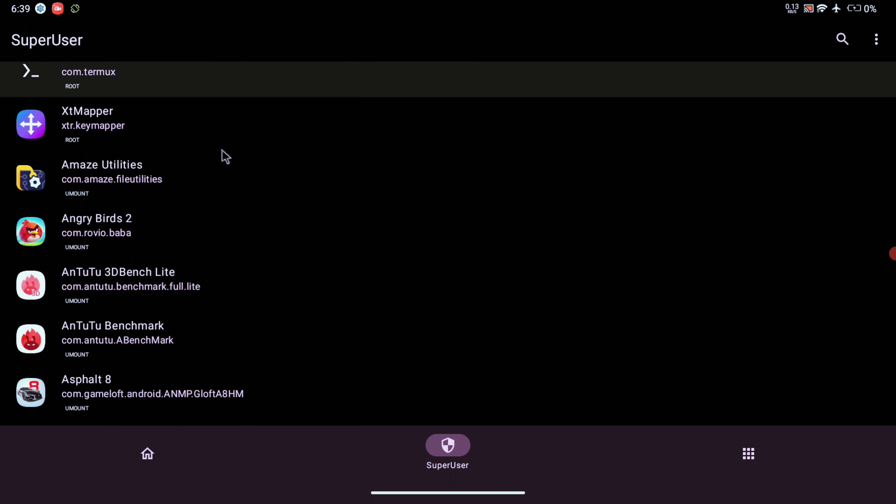
{"action": "scroll", "coordinate": [143, 305], "scroll_direction": "up", "scroll_amount": 6}
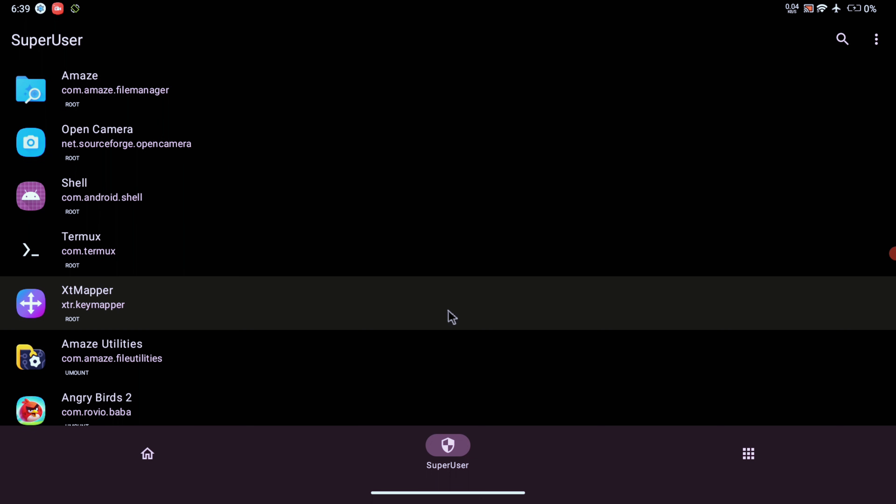
{"action": "left_click_drag", "start_coordinate": [464, 499], "coordinate": [491, 249]}
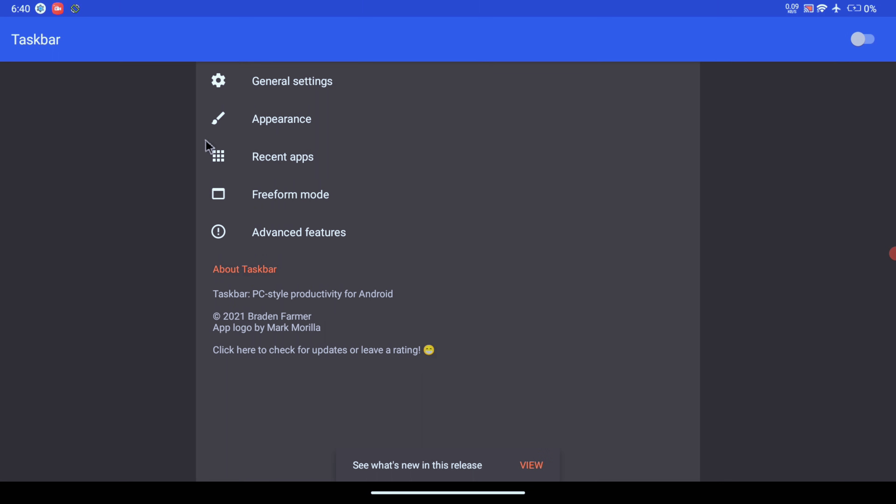
Step: Turn on Taskbar, and open and close its start menu of installed apps
{"action": "left_click", "coordinate": [860, 45]}
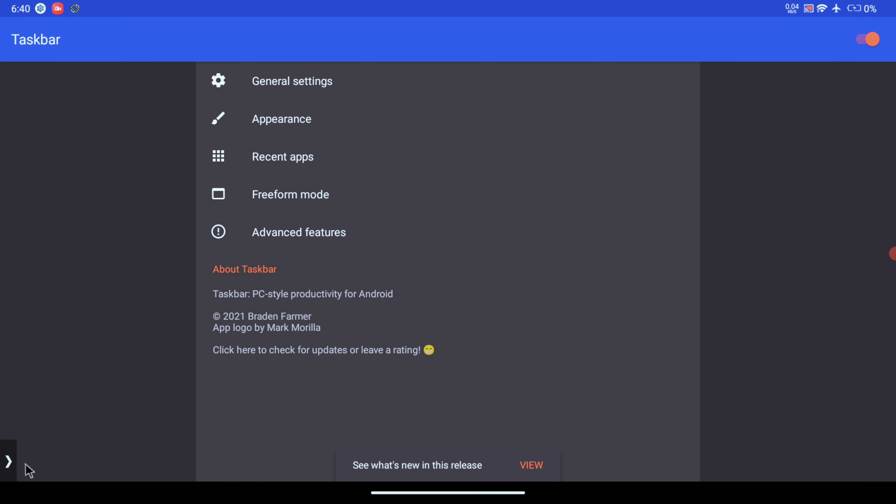
{"action": "left_click", "coordinate": [14, 326]}
{"action": "left_click", "coordinate": [20, 324]}
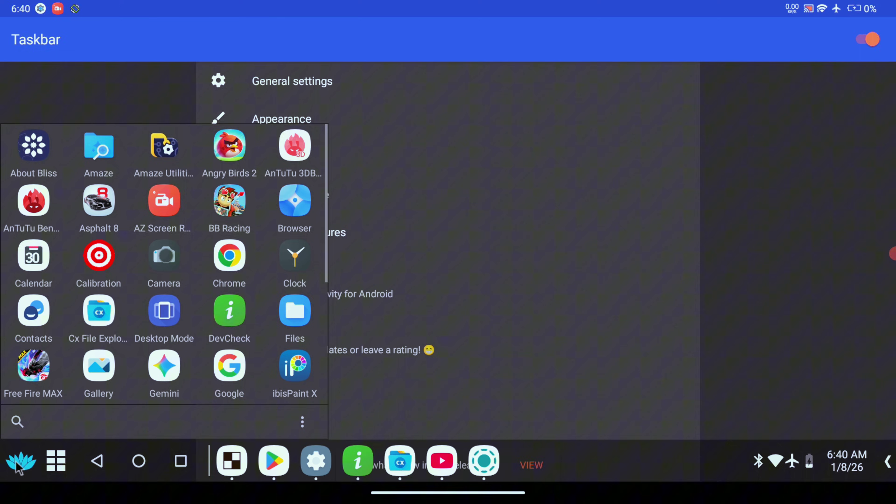
{"action": "left_click", "coordinate": [20, 457]}
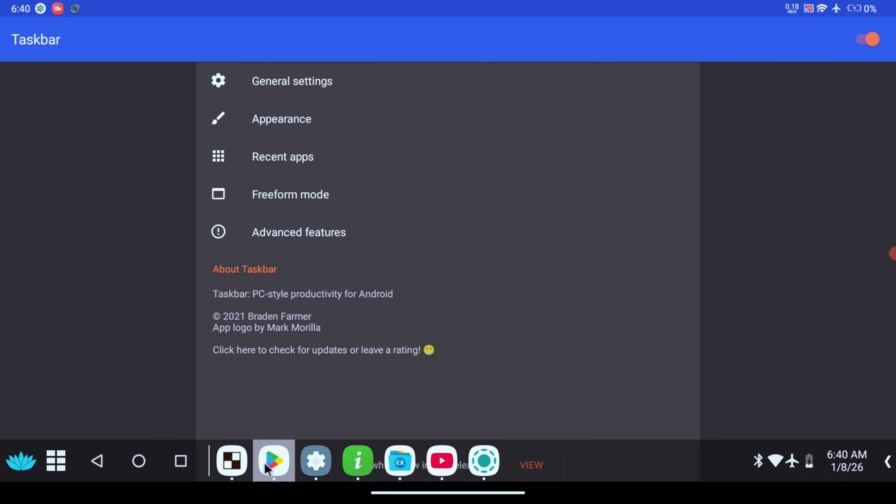
Step: Launch Play Store, Cx File Explorer and YouTube from the taskbar, and move the floating YouTube window aside
{"action": "left_click", "coordinate": [265, 466]}
{"action": "left_click", "coordinate": [399, 460]}
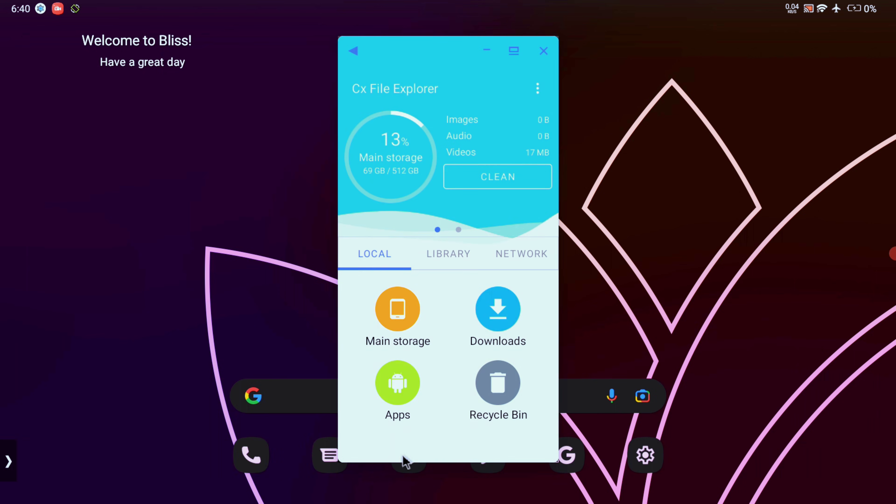
{"action": "left_click", "coordinate": [9, 458]}
{"action": "left_click", "coordinate": [442, 460]}
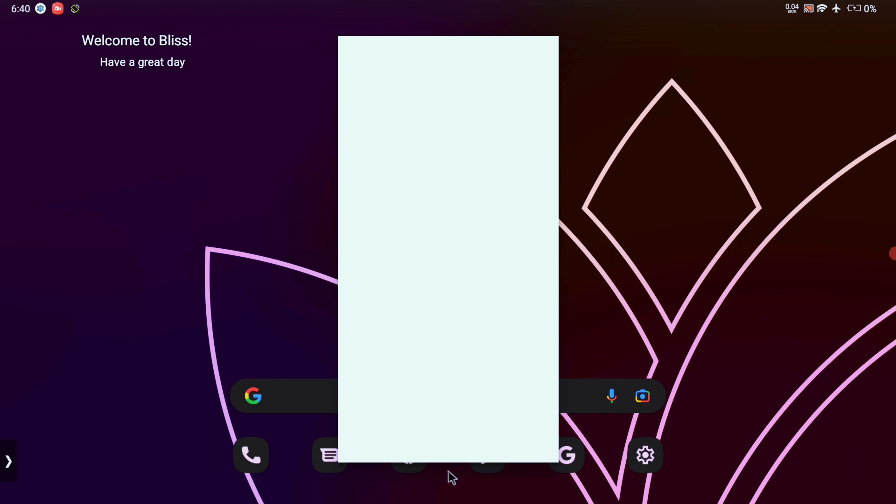
{"action": "scroll", "coordinate": [458, 273], "scroll_direction": "down", "scroll_amount": 10}
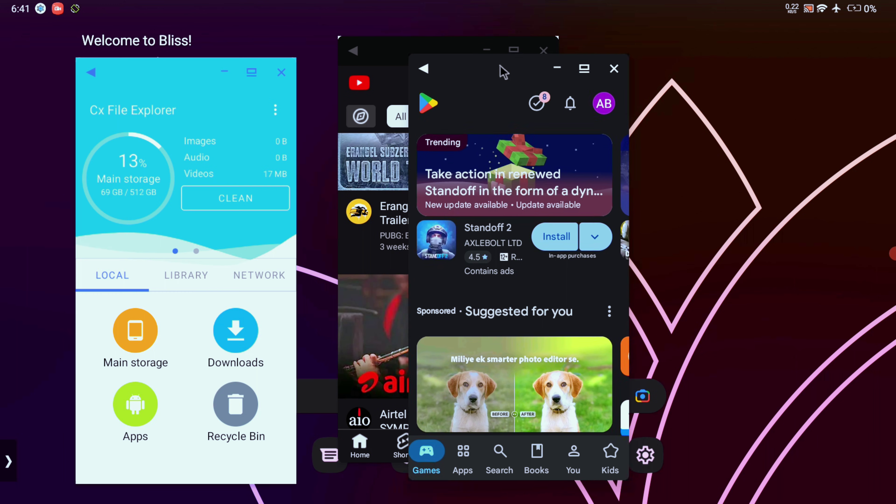
{"action": "left_click_drag", "start_coordinate": [497, 60], "coordinate": [681, 59]}
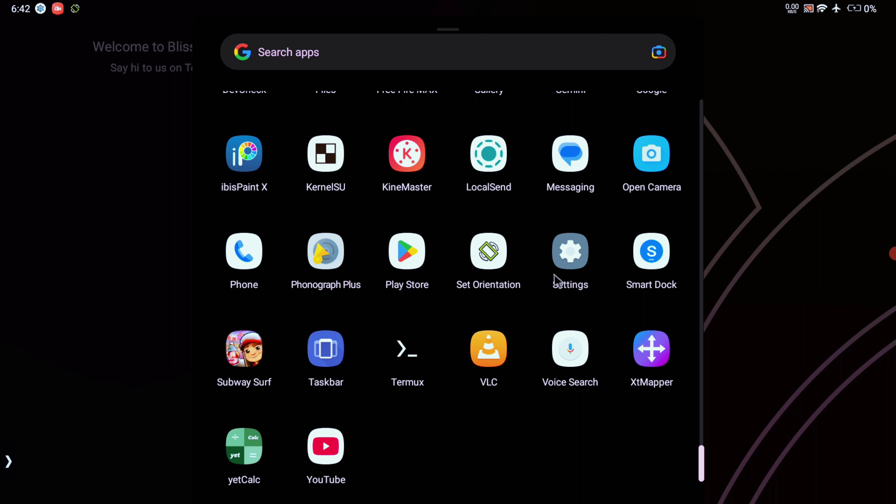
Step: Use Set Orientation to set the display orientation to Landscape
{"action": "left_click", "coordinate": [488, 252]}
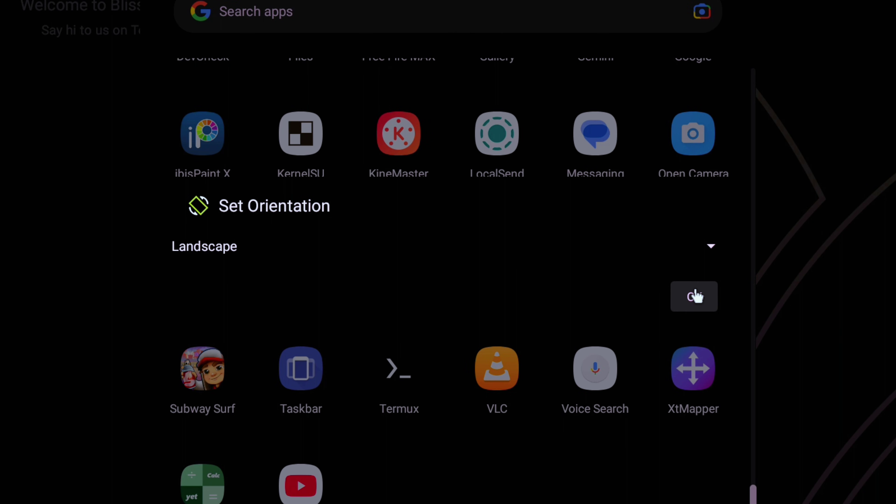
{"action": "left_click", "coordinate": [694, 296]}
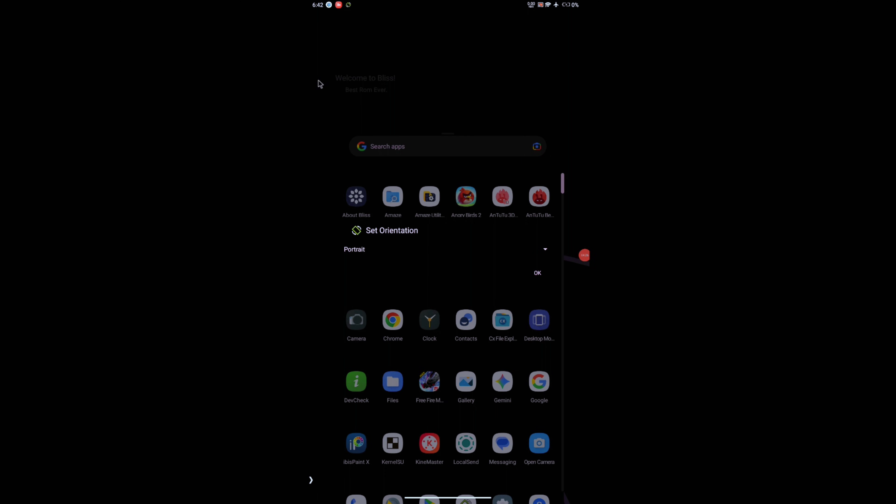
{"action": "left_click", "coordinate": [545, 249]}
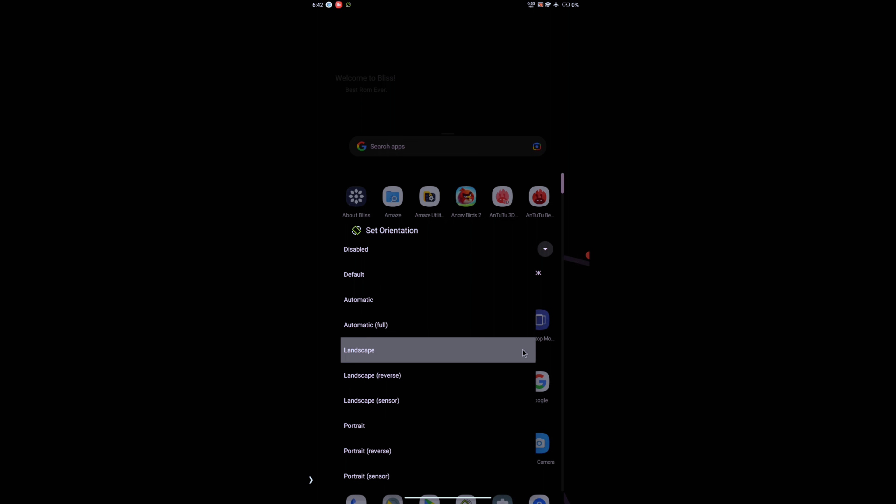
{"action": "left_click", "coordinate": [523, 350]}
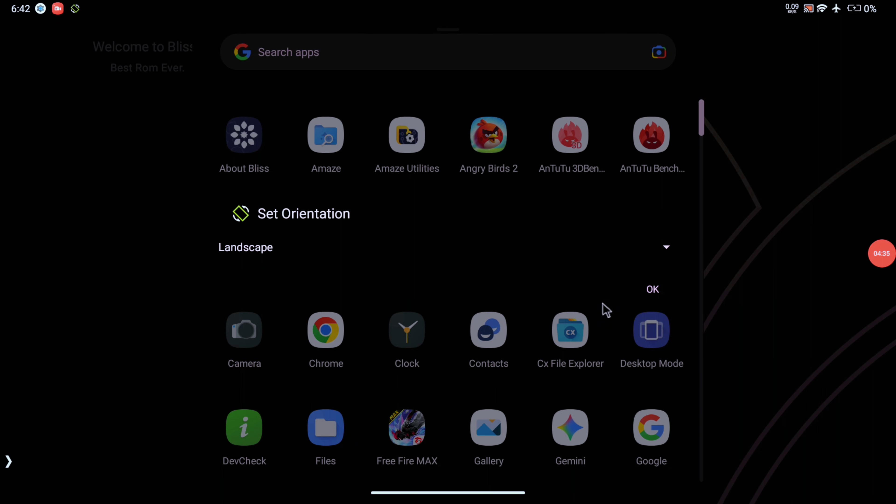
{"action": "left_click", "coordinate": [652, 289]}
Step: Launch Subway Surfers from the app drawer and start a run
{"action": "scroll", "coordinate": [423, 318], "scroll_direction": "down", "scroll_amount": 5}
{"action": "left_click", "coordinate": [256, 375]}
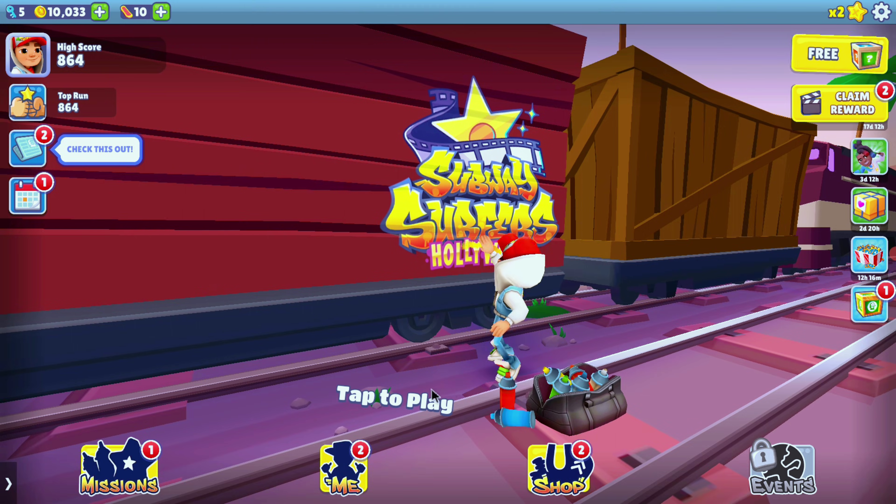
{"action": "left_click", "coordinate": [402, 410]}
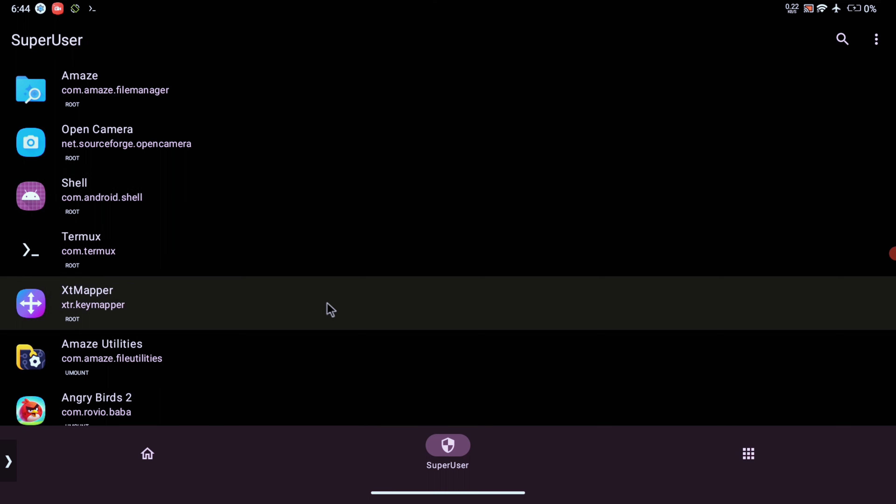
Step: Check the SuperUser list in KernelSU, and auto-activate the key-mapping service in XtMapper
{"action": "scroll", "coordinate": [170, 202], "scroll_direction": "down", "scroll_amount": 3}
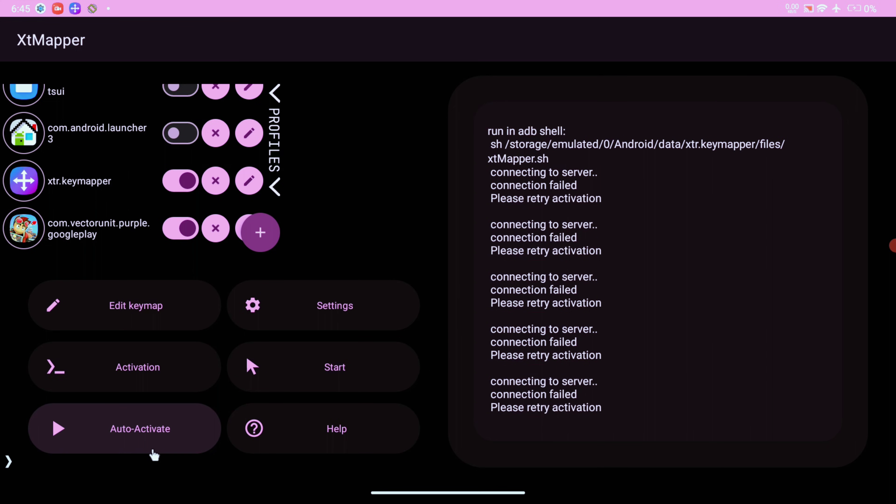
{"action": "left_click", "coordinate": [152, 451]}
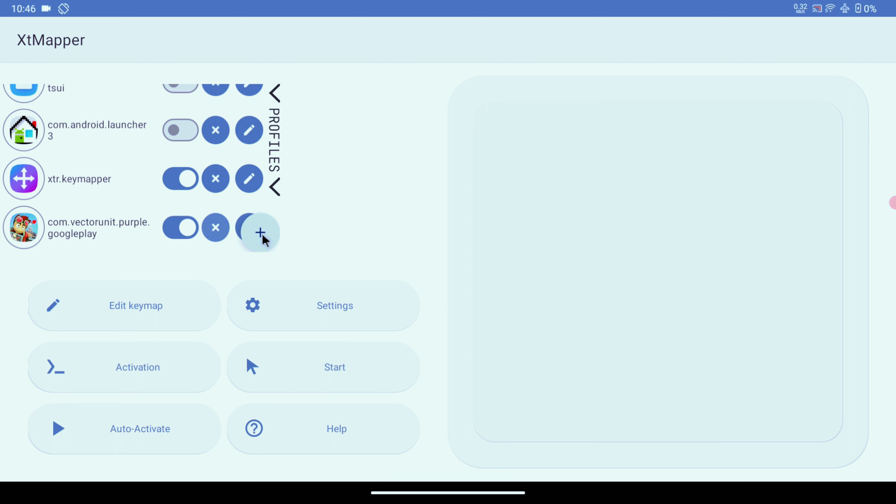
Step: Add a new XtMapper profile for Angry Birds 2 (package com.rovio.baba)
{"action": "left_click", "coordinate": [263, 237]}
{"action": "scroll", "coordinate": [460, 243], "scroll_direction": "down", "scroll_amount": 10}
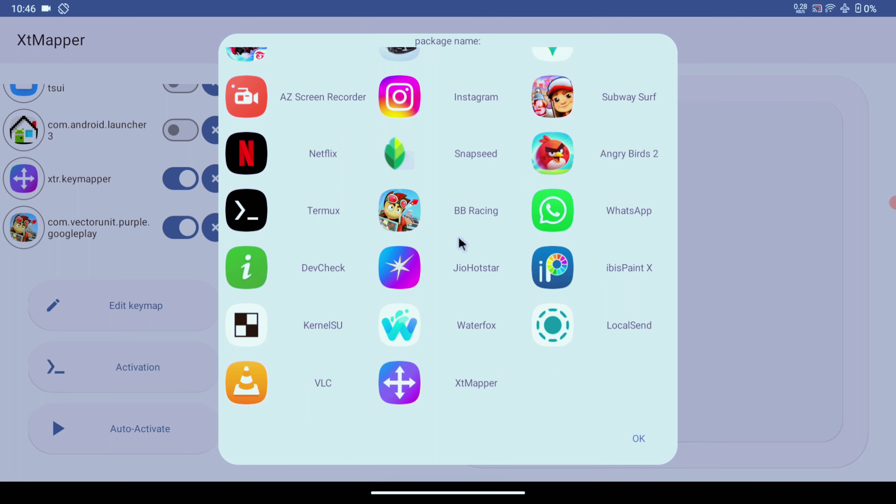
{"action": "left_click", "coordinate": [600, 154]}
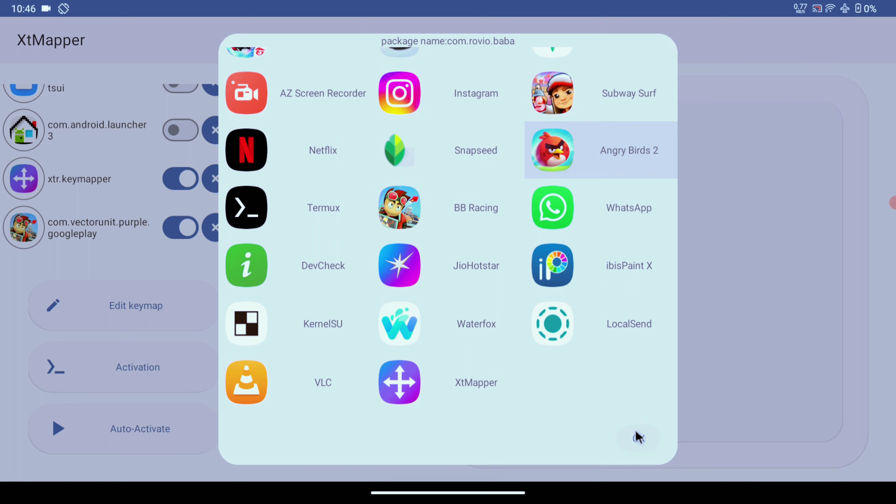
{"action": "left_click", "coordinate": [637, 437]}
{"action": "left_click", "coordinate": [306, 242]}
{"action": "left_click", "coordinate": [638, 288]}
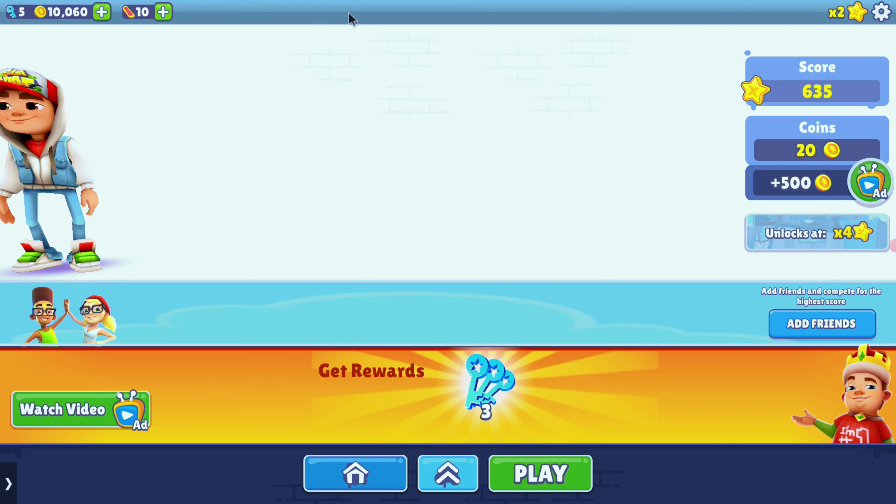
Step: Launch the Keymapper editor over Subway Surfers and save the key layout with W, A, S and D swipe controls
{"action": "left_click_drag", "start_coordinate": [348, 11], "coordinate": [340, 66]}
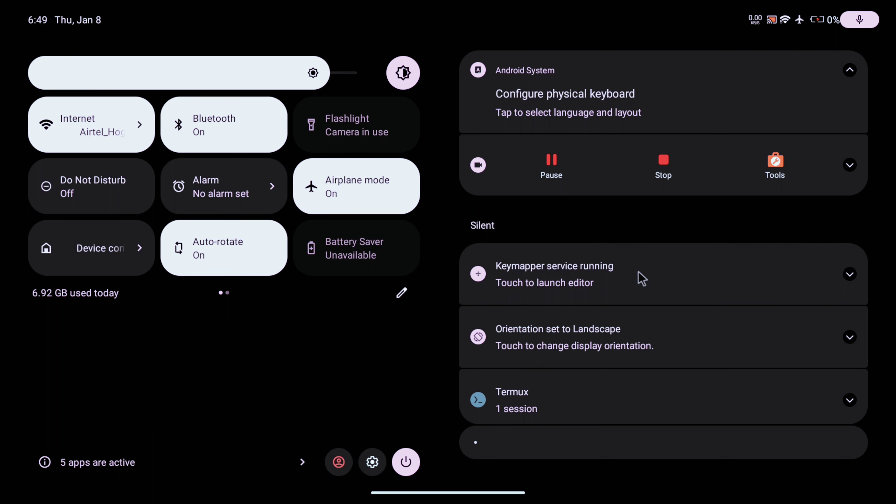
{"action": "left_click", "coordinate": [641, 277]}
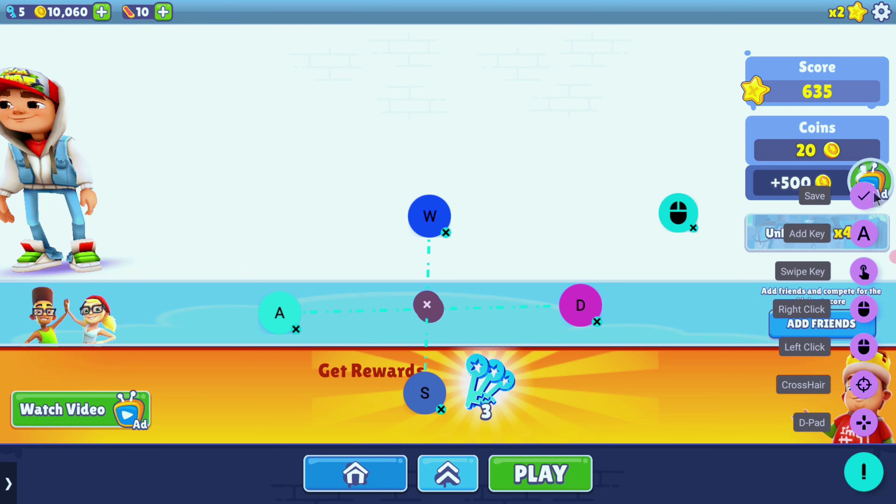
{"action": "left_click", "coordinate": [865, 196]}
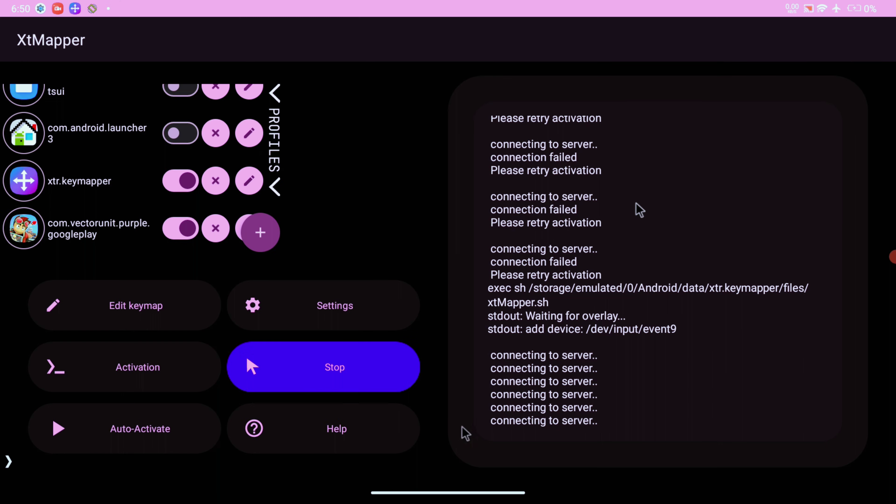
{"action": "key", "text": "super"}
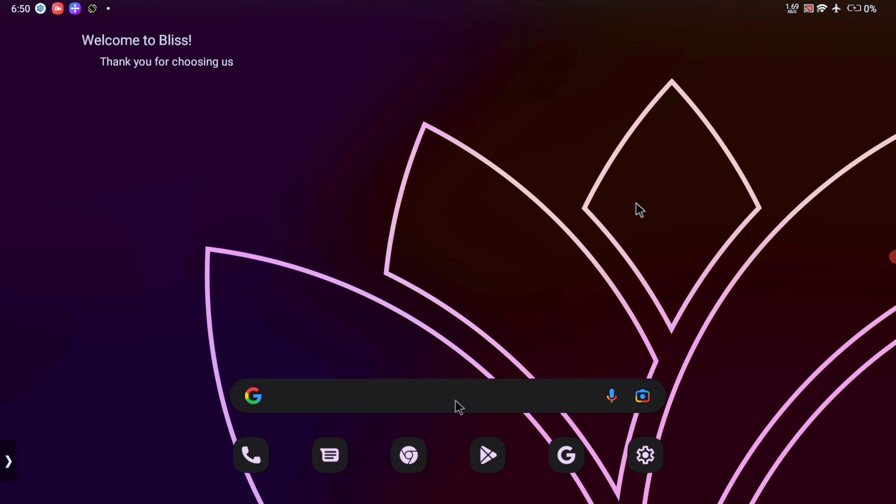
Step: Look through the app drawer from the home screen, and start the key-mapping service in XtMapper
{"action": "left_click_drag", "start_coordinate": [455, 401], "coordinate": [497, 226]}
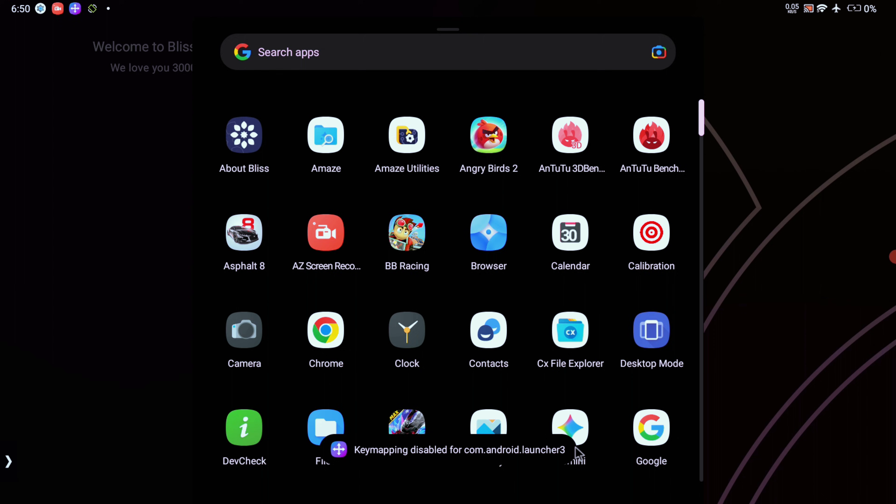
{"action": "left_click_drag", "start_coordinate": [541, 246], "coordinate": [551, 335]}
{"action": "left_click_drag", "start_coordinate": [572, 186], "coordinate": [594, 298]}
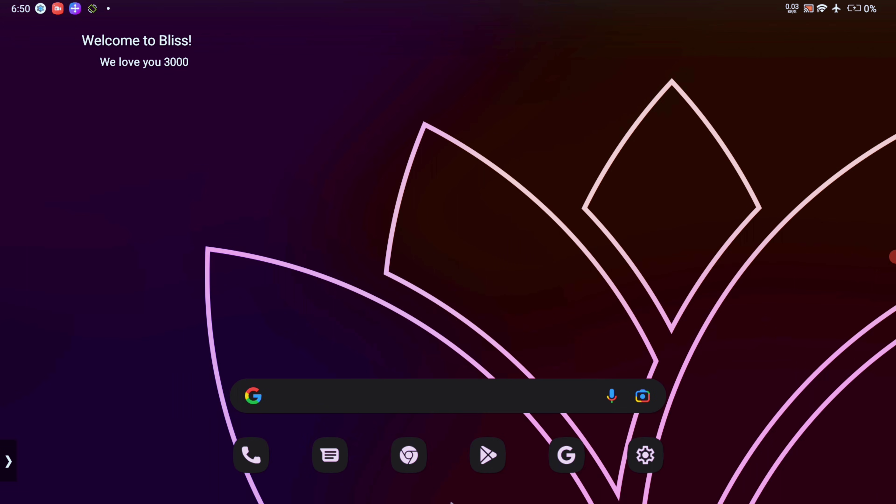
{"action": "left_click", "coordinate": [326, 366]}
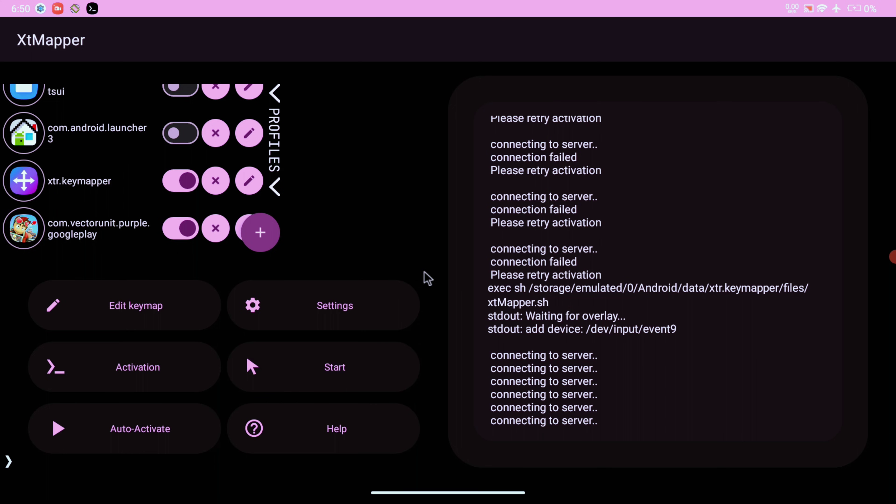
Step: Return to the home screen, launch Asphalt 8 and proceed with the Alps Classic race in the Dodge Dart GT
{"action": "key", "text": "super"}
{"action": "left_click", "coordinate": [242, 406]}
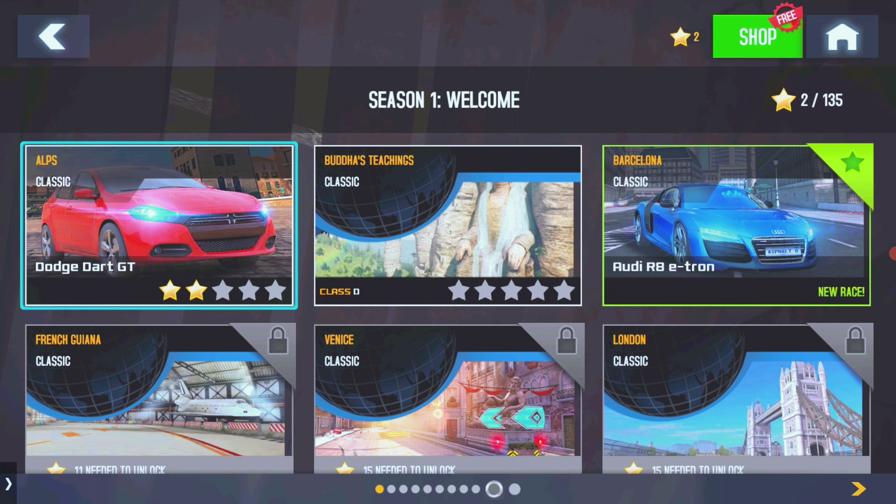
{"action": "key", "text": "Return"}
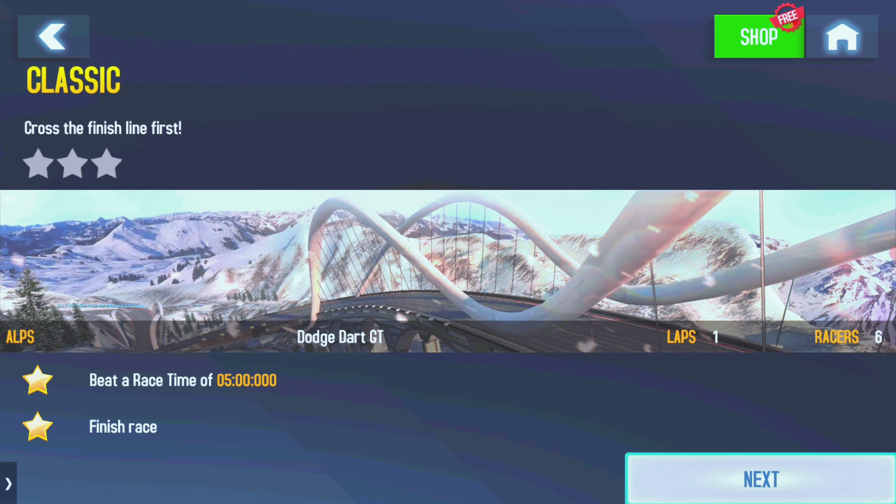
{"action": "key", "text": "Return"}
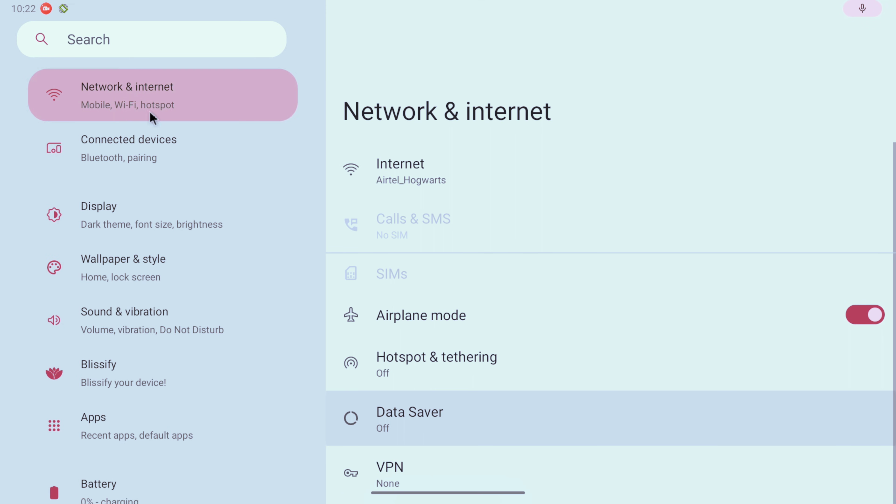
Step: Look through Connected devices, and turn on Dark theme in the Display settings, checking it in the quick settings panel
{"action": "left_click", "coordinate": [423, 176]}
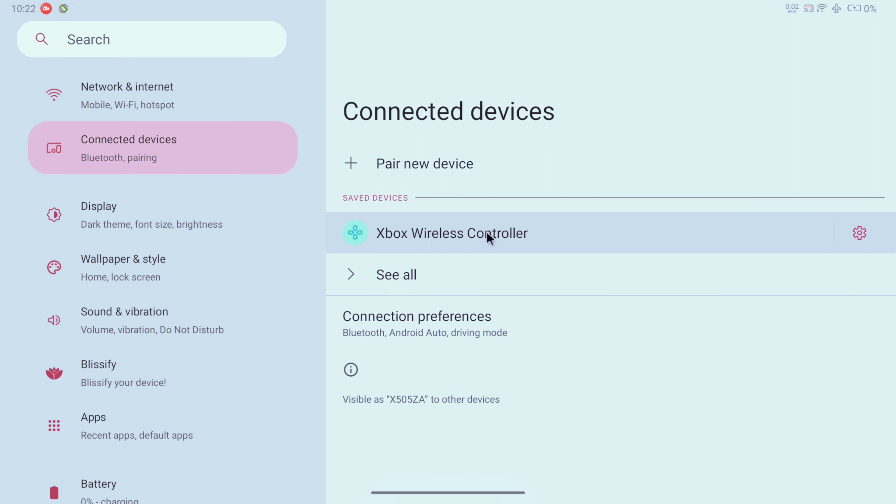
{"action": "left_click", "coordinate": [239, 232]}
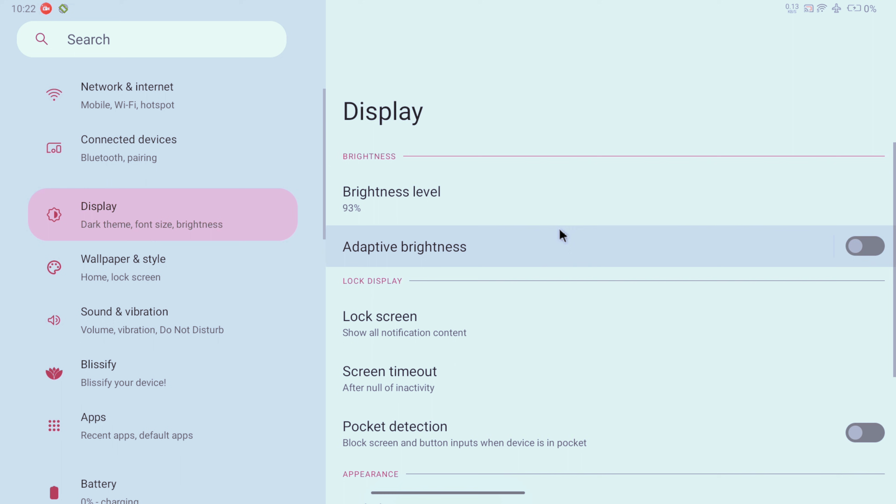
{"action": "scroll", "coordinate": [560, 236], "scroll_direction": "down", "scroll_amount": 5}
{"action": "left_click", "coordinate": [864, 208]}
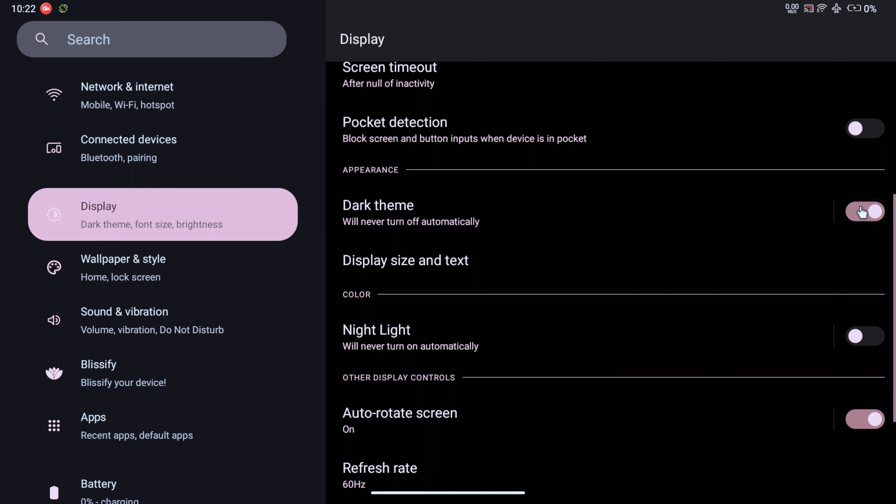
{"action": "left_click_drag", "start_coordinate": [564, 2], "coordinate": [571, 342]}
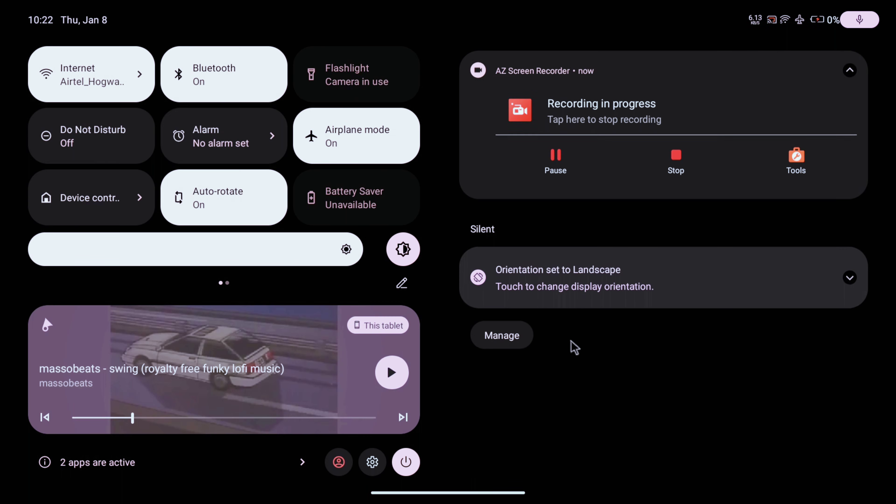
{"action": "left_click_drag", "start_coordinate": [579, 420], "coordinate": [636, 162]}
Step: Choose the purple basic color in Wallpaper & style and check the quick settings panel
{"action": "left_click", "coordinate": [174, 272]}
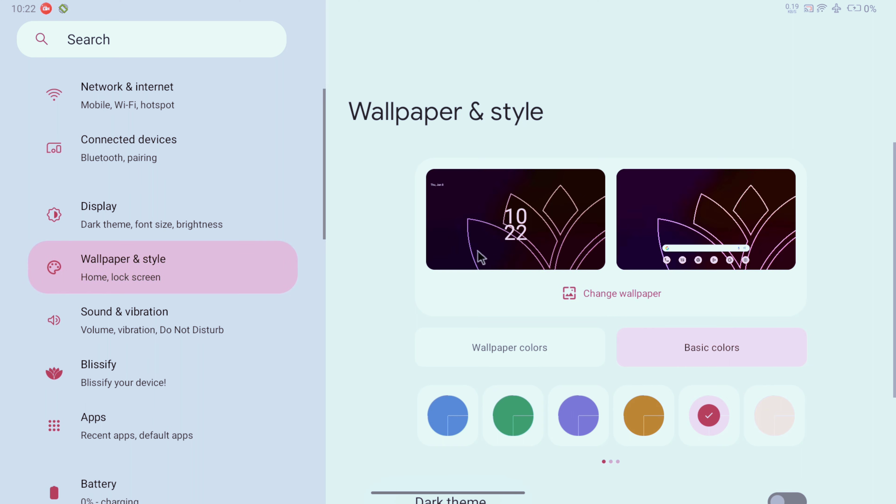
{"action": "scroll", "coordinate": [478, 253], "scroll_direction": "down", "scroll_amount": 5}
{"action": "scroll", "coordinate": [570, 263], "scroll_direction": "up", "scroll_amount": 1}
{"action": "left_click", "coordinate": [575, 207]}
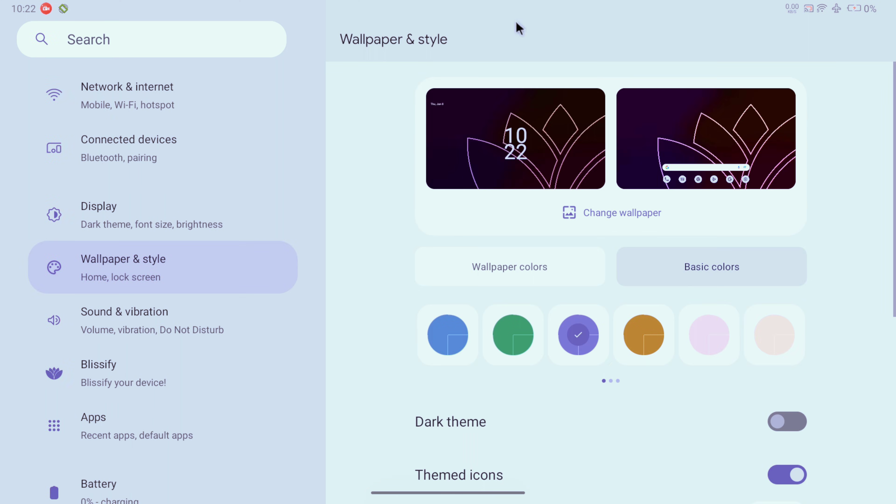
{"action": "left_click_drag", "start_coordinate": [516, 2], "coordinate": [530, 304]}
{"action": "left_click_drag", "start_coordinate": [525, 405], "coordinate": [528, 264]}
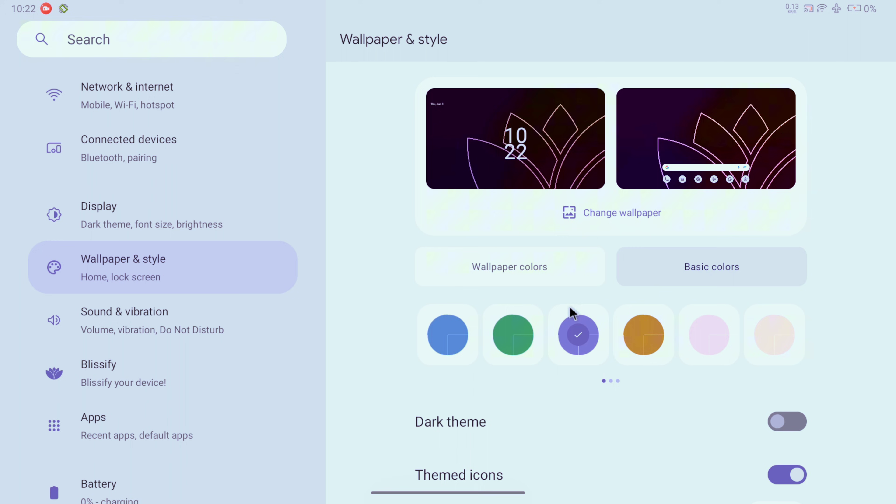
Step: Apply the first palette from Wallpaper colors, and view the themed icons on the home screen and in the app drawer
{"action": "left_click", "coordinate": [536, 283]}
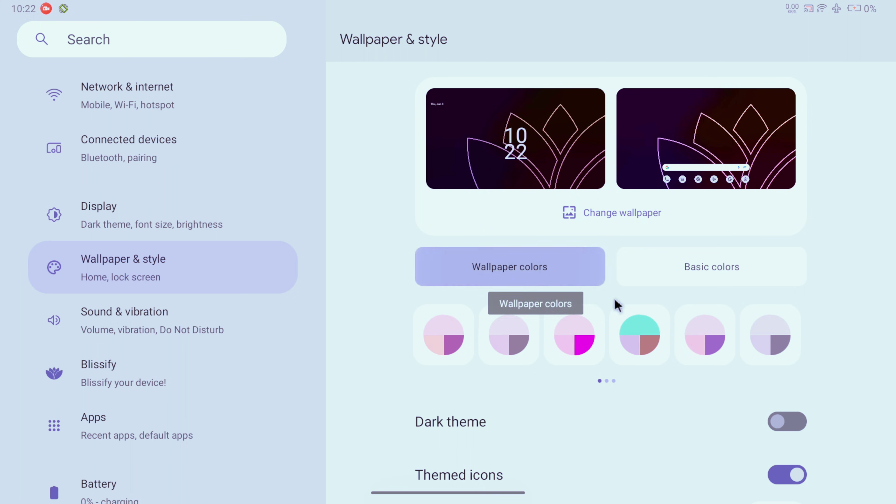
{"action": "left_click", "coordinate": [441, 338]}
{"action": "scroll", "coordinate": [652, 474], "scroll_direction": "down", "scroll_amount": 1}
{"action": "left_click_drag", "start_coordinate": [493, 503], "coordinate": [491, 398]}
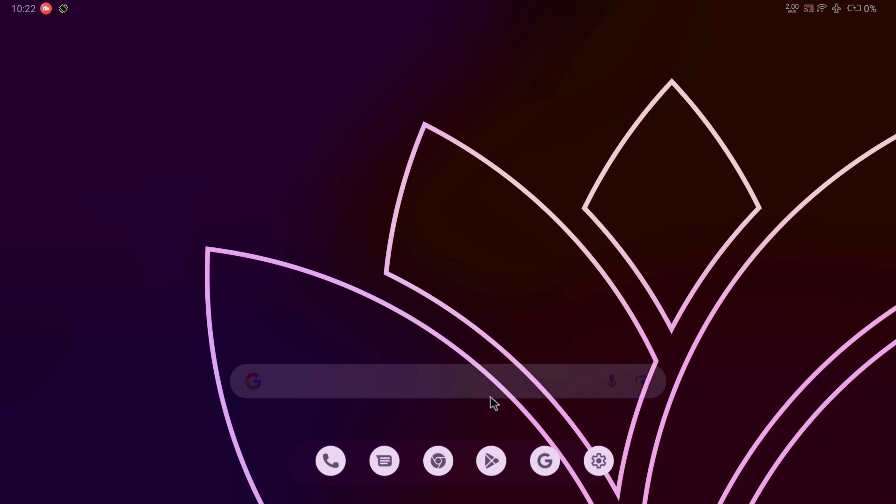
{"action": "left_click_drag", "start_coordinate": [445, 438], "coordinate": [516, 434]}
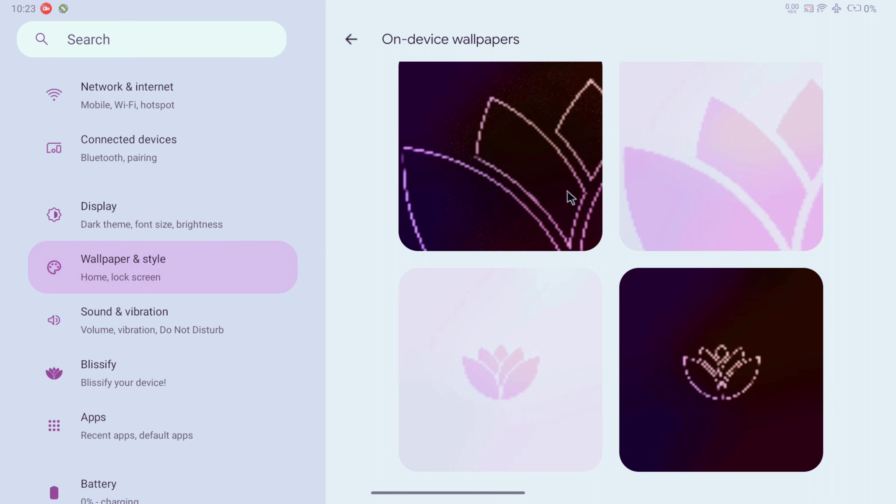
Step: Look over the on-device wallpapers and the Sound & vibration settings
{"action": "left_click", "coordinate": [571, 198]}
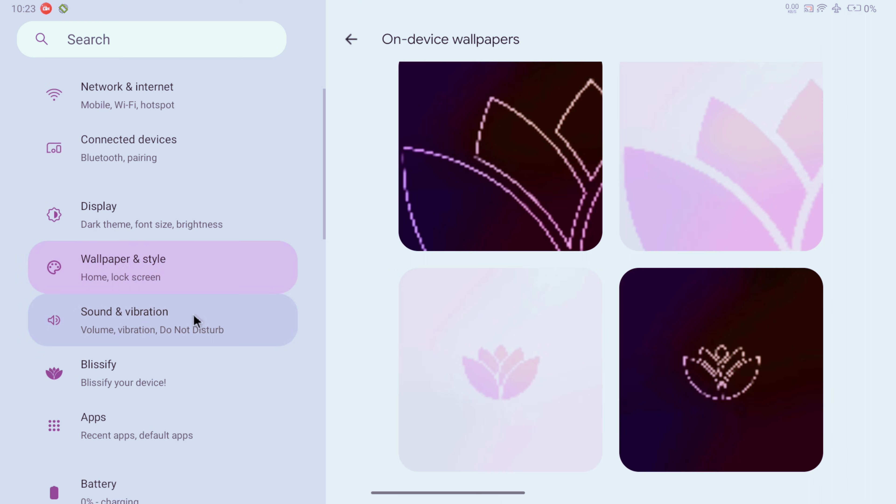
{"action": "left_click", "coordinate": [194, 320]}
{"action": "scroll", "coordinate": [483, 230], "scroll_direction": "down", "scroll_amount": 10}
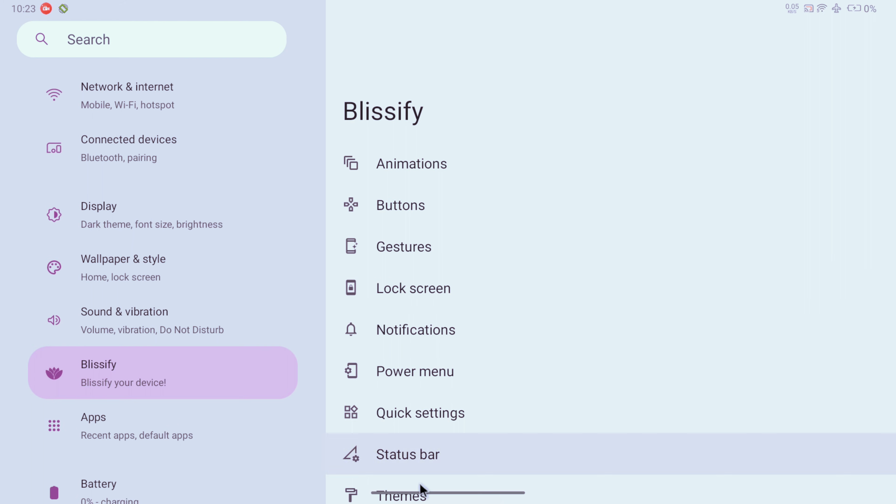
Step: Turn on "Force mouse click as touch" in Blissify's Miscellaneous settings
{"action": "left_click", "coordinate": [429, 447]}
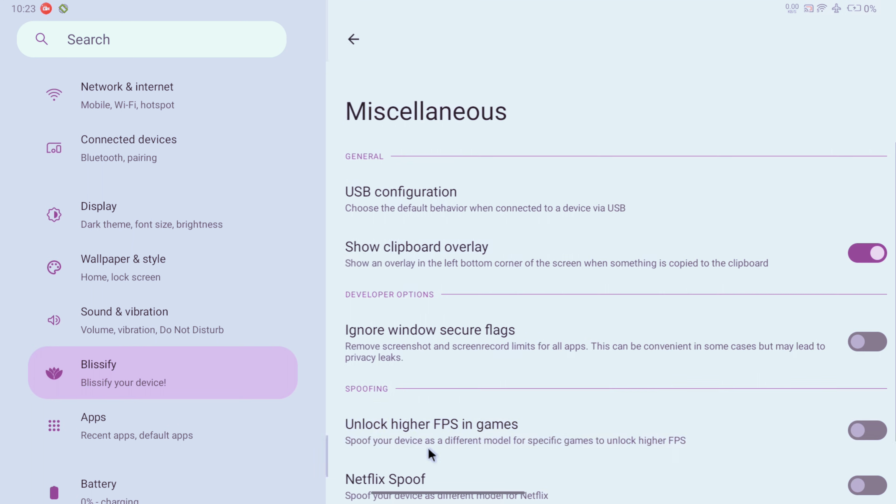
{"action": "scroll", "coordinate": [620, 216], "scroll_direction": "down", "scroll_amount": 5}
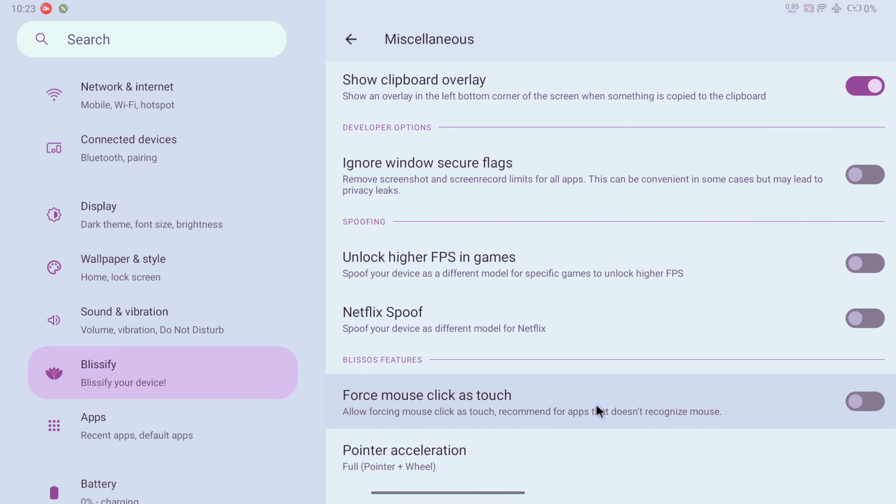
{"action": "left_click", "coordinate": [877, 403]}
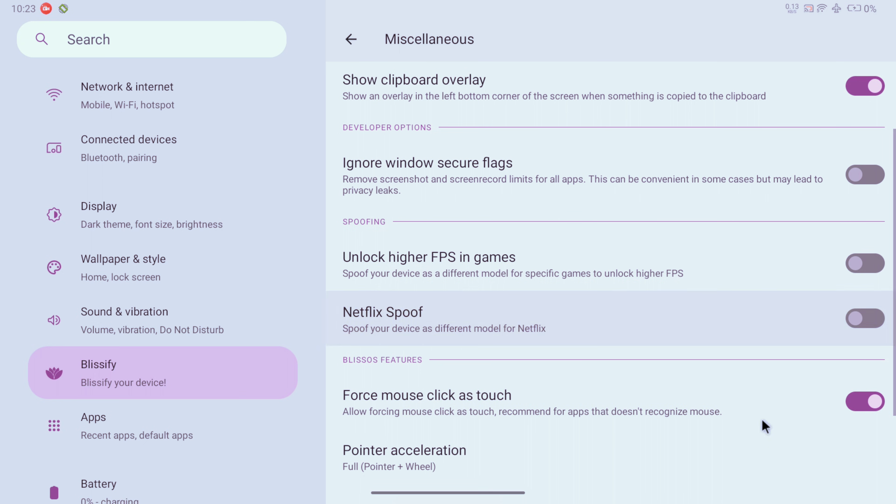
Step: Try the Exspressive and Spritz theme styles in Blissify's Monet Customizations, checking Exspressive in the quick settings panel
{"action": "key", "text": "Escape"}
{"action": "left_click", "coordinate": [508, 433]}
{"action": "left_click", "coordinate": [372, 180]}
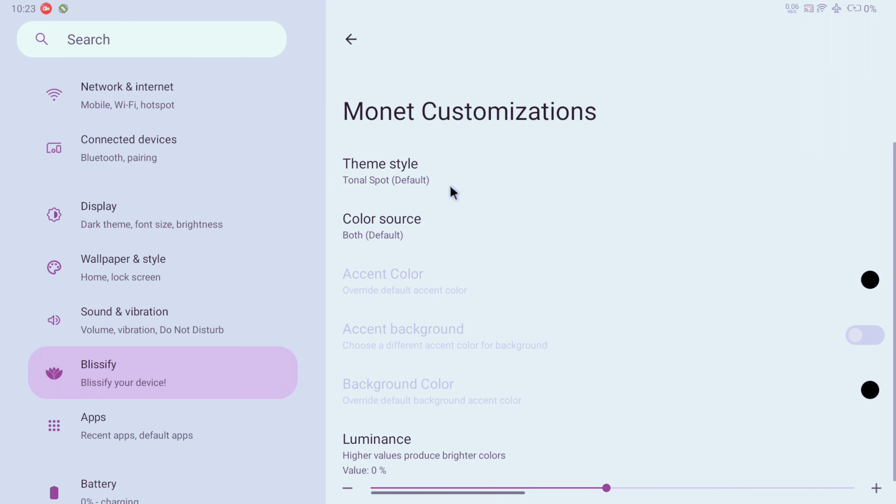
{"action": "left_click", "coordinate": [531, 182]}
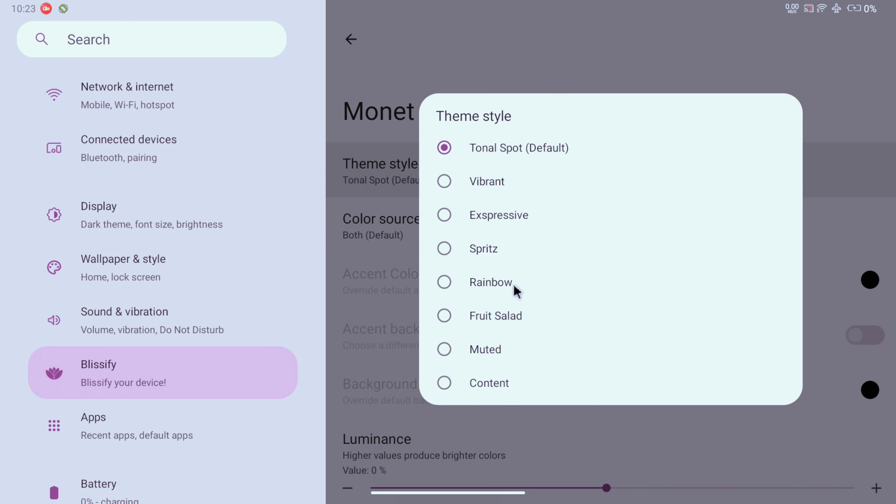
{"action": "left_click", "coordinate": [519, 220]}
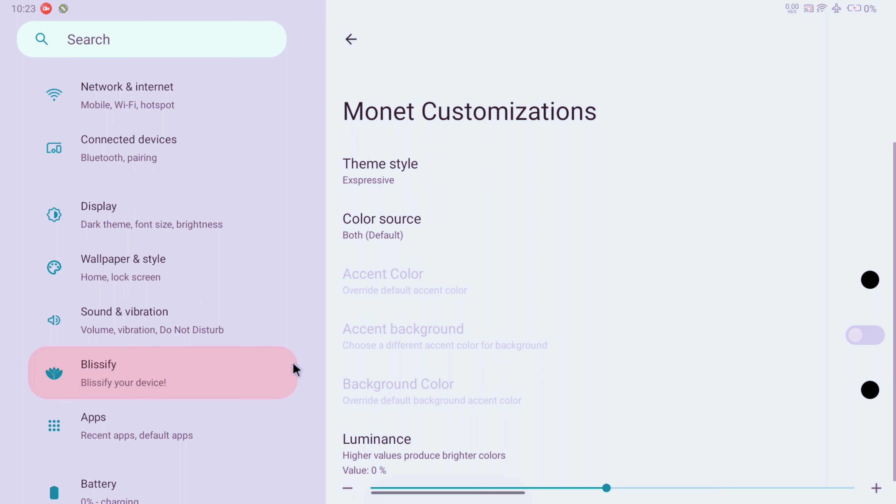
{"action": "left_click_drag", "start_coordinate": [442, 20], "coordinate": [436, 182]}
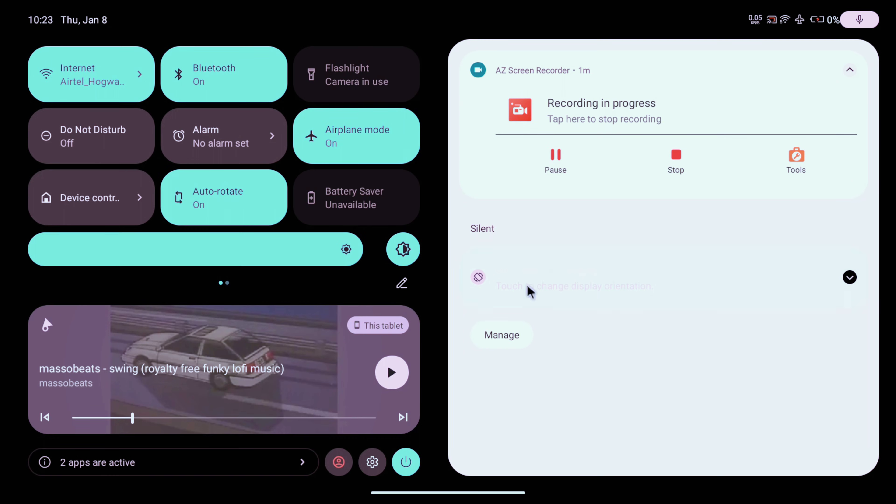
{"action": "left_click_drag", "start_coordinate": [529, 292], "coordinate": [596, 94]}
{"action": "left_click", "coordinate": [480, 170]}
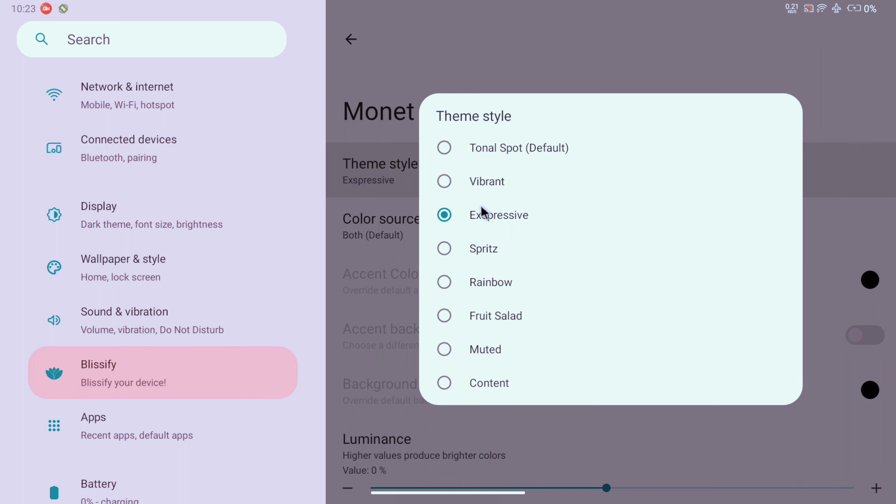
{"action": "left_click", "coordinate": [476, 249]}
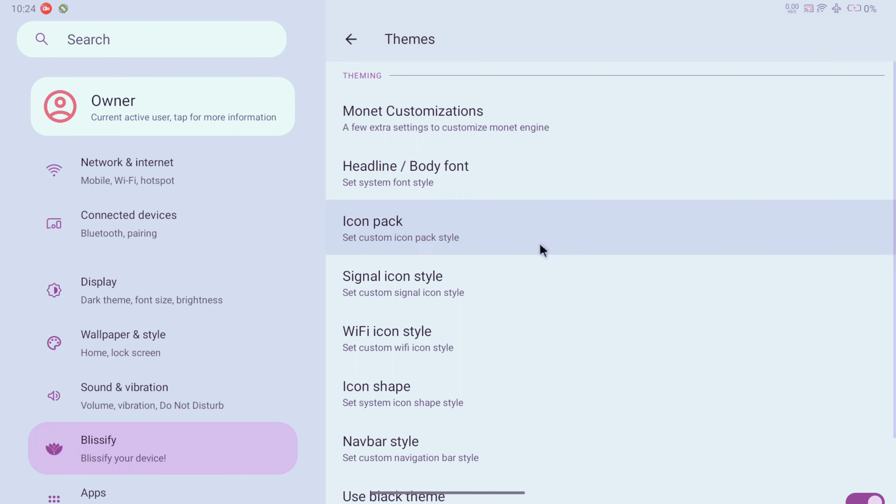
Step: Apply the Acherus icon pack with a check in the quick settings panel, and set the WiFi icon style to Xperia
{"action": "left_click", "coordinate": [541, 244]}
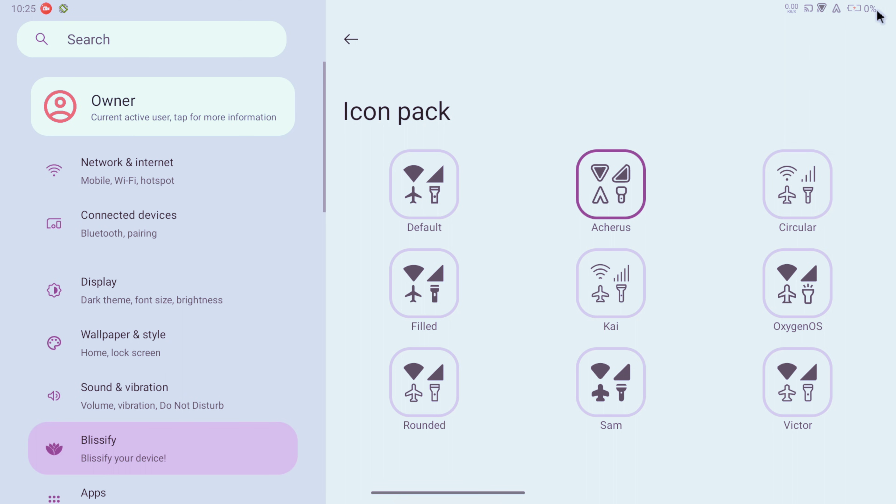
{"action": "left_click_drag", "start_coordinate": [880, 15], "coordinate": [632, 330]}
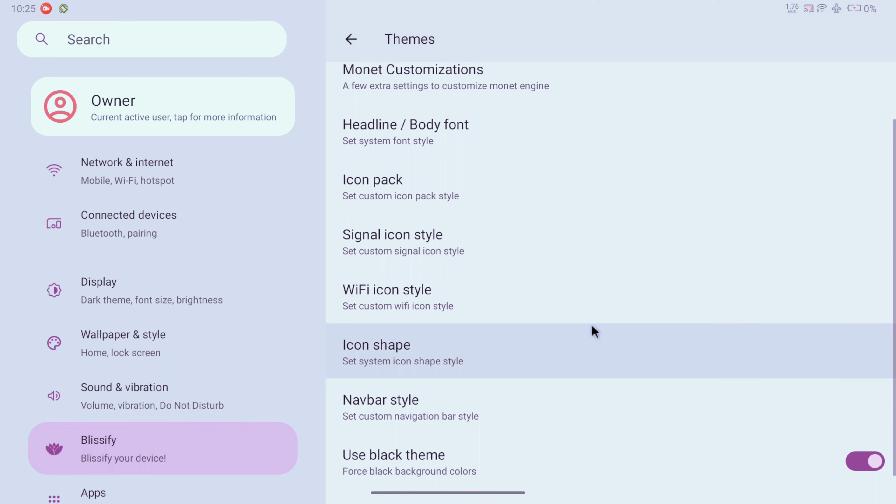
{"action": "left_click", "coordinate": [587, 309]}
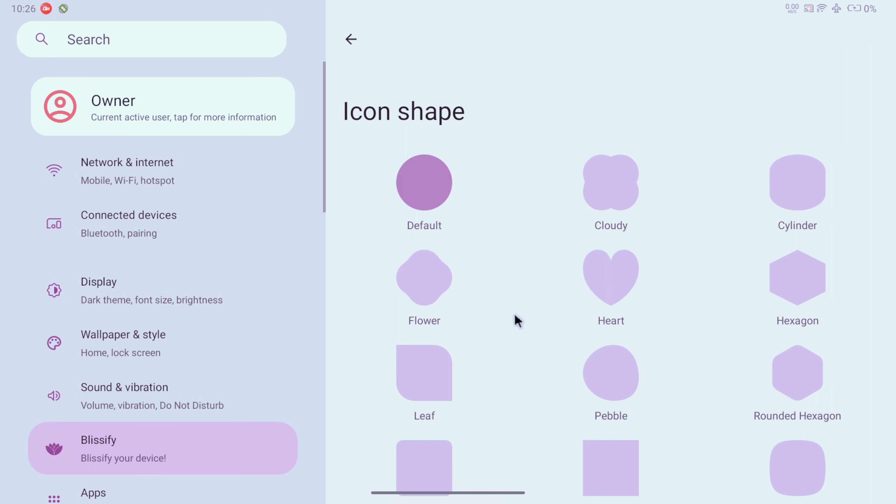
{"action": "scroll", "coordinate": [517, 321], "scroll_direction": "down", "scroll_amount": 3}
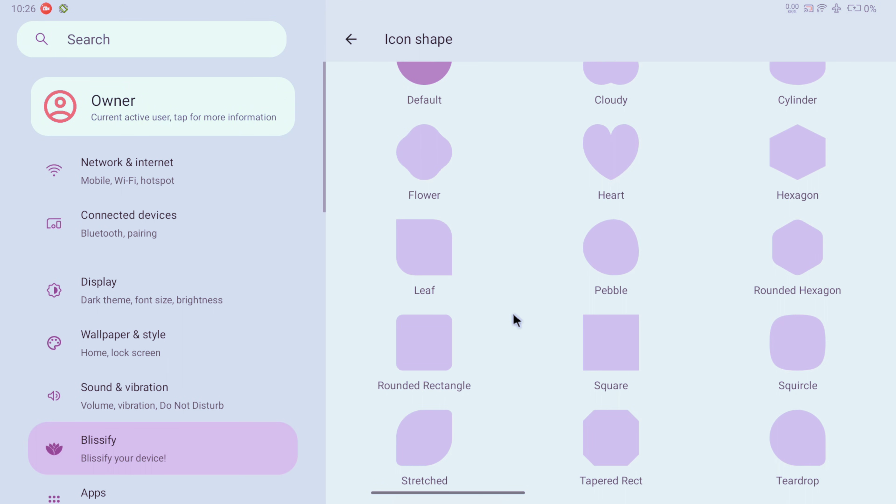
Step: Set the system icon shape to Squircle, and check the icons on the home screen and in the app drawer
{"action": "scroll", "coordinate": [690, 337], "scroll_direction": "down", "scroll_amount": 3}
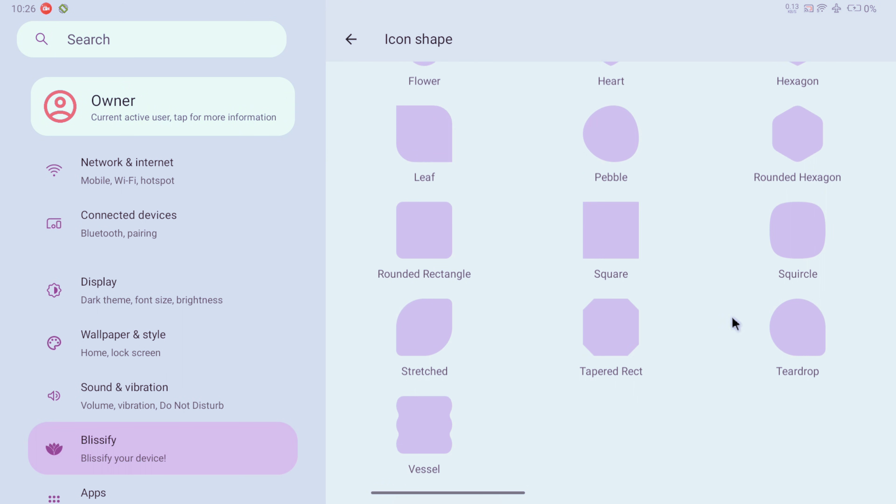
{"action": "left_click", "coordinate": [813, 244]}
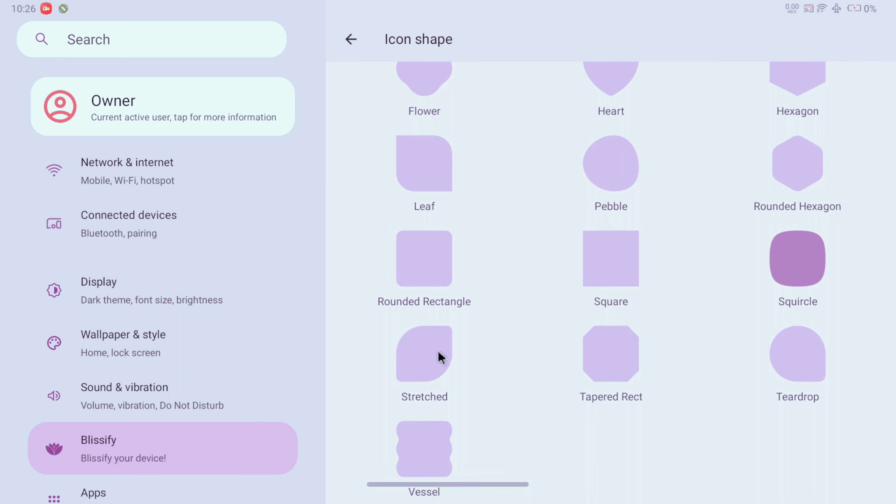
{"action": "key", "text": "super"}
{"action": "left_click_drag", "start_coordinate": [362, 472], "coordinate": [470, 252]}
{"action": "left_click_drag", "start_coordinate": [508, 150], "coordinate": [539, 419]}
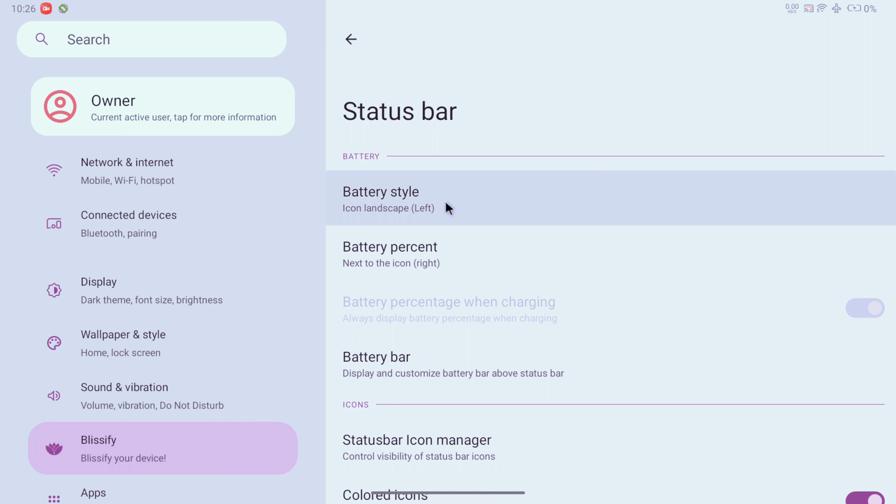
Step: Try turning off Colored icons in the Status bar settings, and restore the option
{"action": "scroll", "coordinate": [545, 269], "scroll_direction": "down", "scroll_amount": 5}
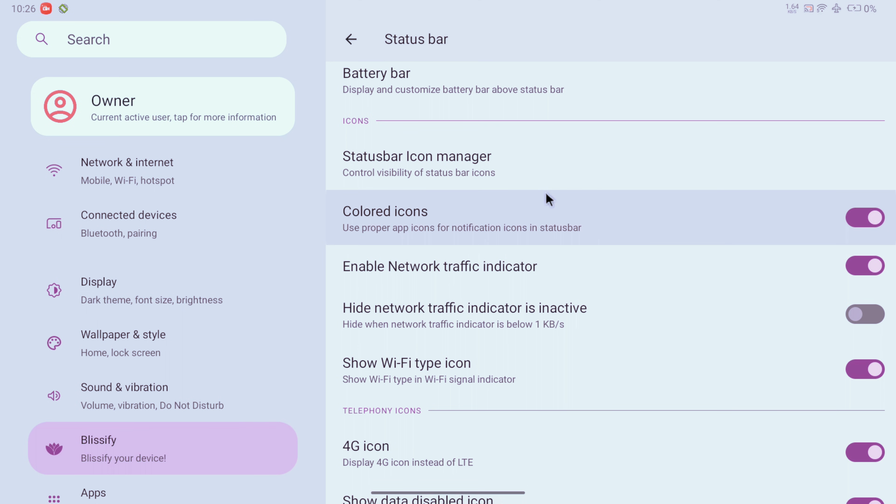
{"action": "left_click", "coordinate": [546, 195]}
{"action": "left_click", "coordinate": [546, 195]}
{"action": "left_click", "coordinate": [546, 195]}
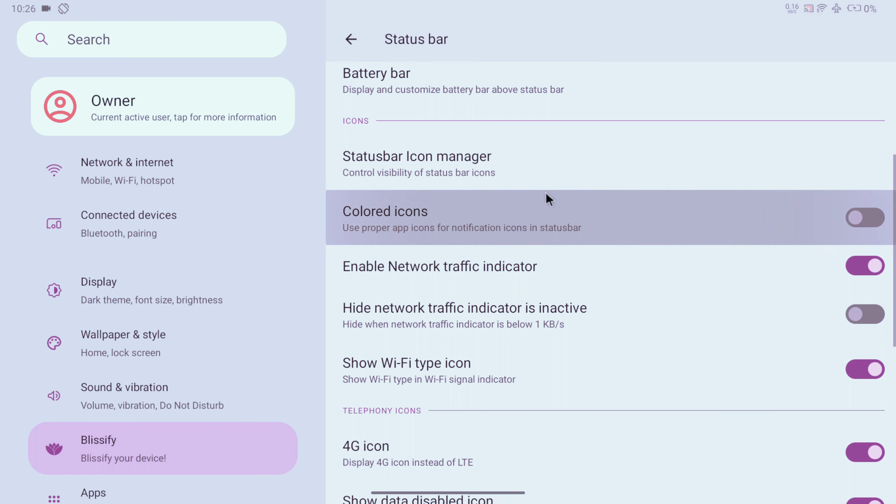
{"action": "left_click", "coordinate": [546, 194]}
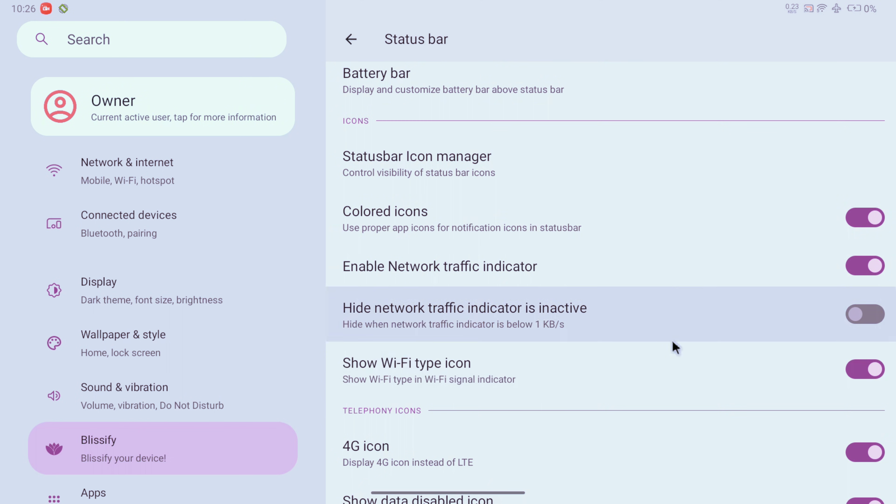
{"action": "right_click", "coordinate": [672, 344]}
Step: Try the Thin brightness slider style in Blissify's Quick settings, checking the slider in the quick settings panel
{"action": "left_click", "coordinate": [615, 351]}
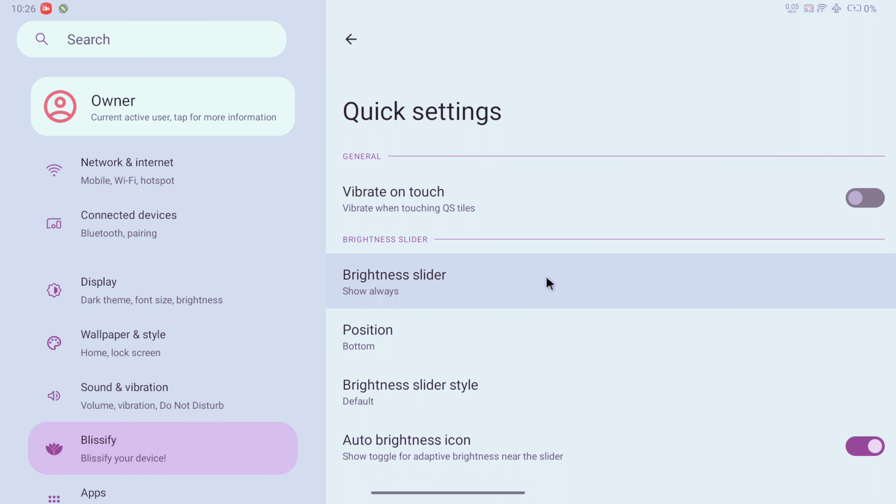
{"action": "left_click_drag", "start_coordinate": [306, 2], "coordinate": [187, 237]}
{"action": "left_click_drag", "start_coordinate": [220, 1], "coordinate": [317, 344]}
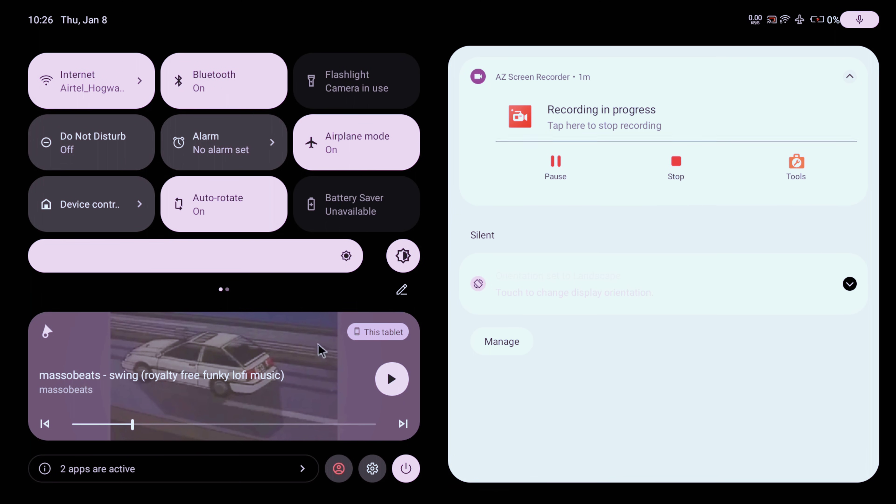
{"action": "left_click", "coordinate": [453, 301]}
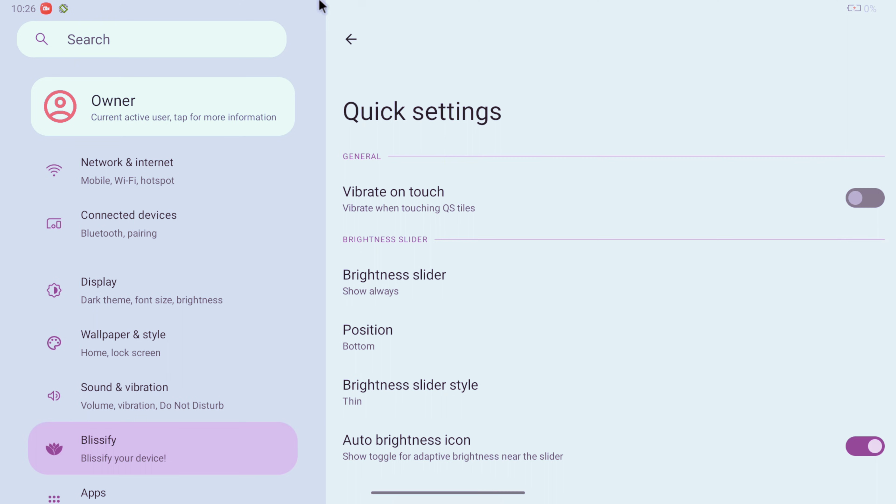
{"action": "left_click_drag", "start_coordinate": [318, 2], "coordinate": [354, 91]}
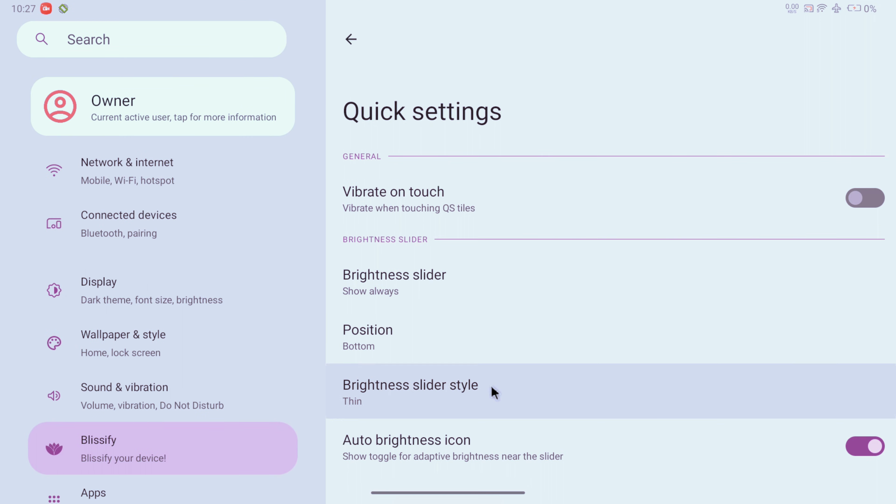
{"action": "left_click", "coordinate": [491, 385]}
{"action": "left_click", "coordinate": [559, 286]}
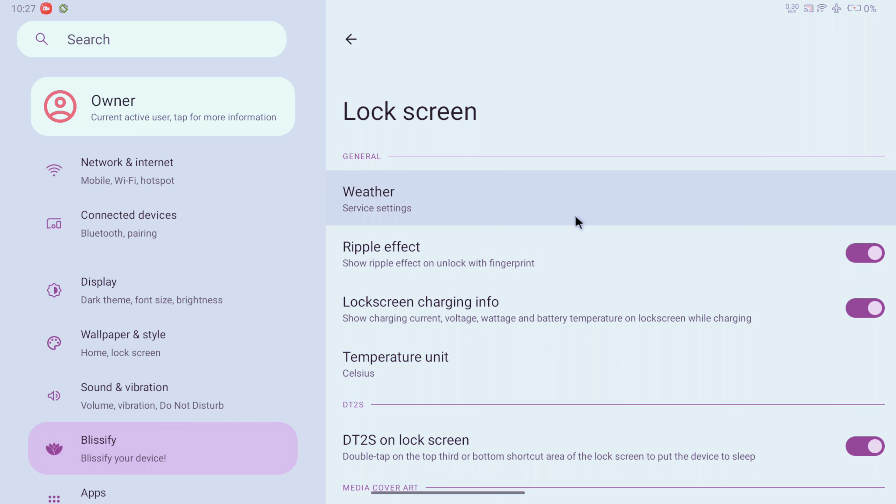
Step: Preview the lockscreen clock styles, and turn on Lockscreen Pulse in the Pulse visualizer settings
{"action": "scroll", "coordinate": [577, 222], "scroll_direction": "down", "scroll_amount": 10}
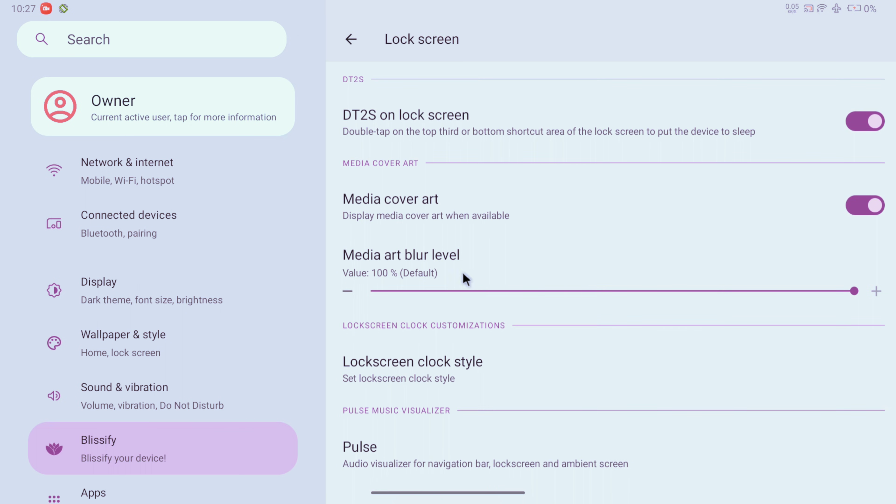
{"action": "left_click", "coordinate": [566, 372]}
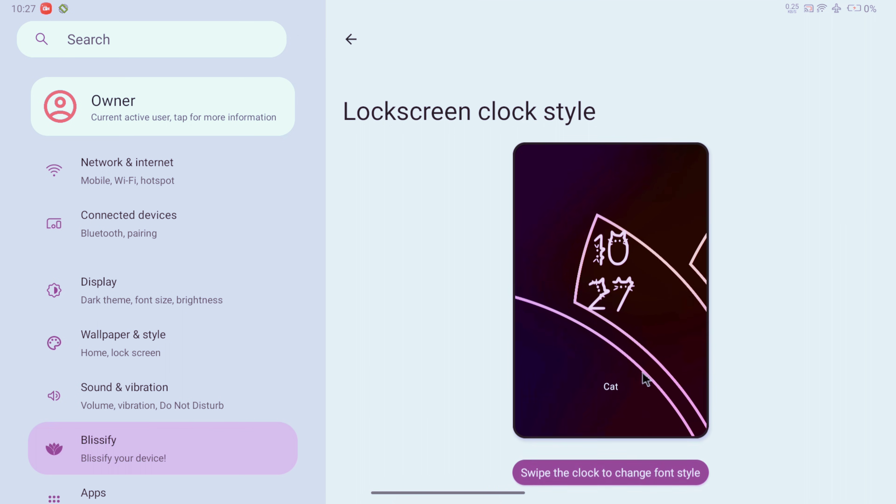
{"action": "left_click_drag", "start_coordinate": [646, 379], "coordinate": [462, 286]}
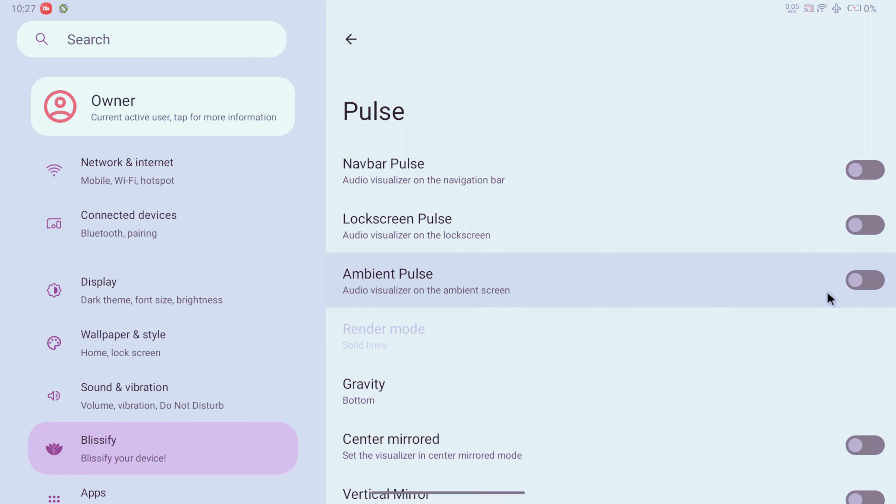
{"action": "left_click", "coordinate": [874, 226]}
{"action": "scroll", "coordinate": [714, 326], "scroll_direction": "down", "scroll_amount": 5}
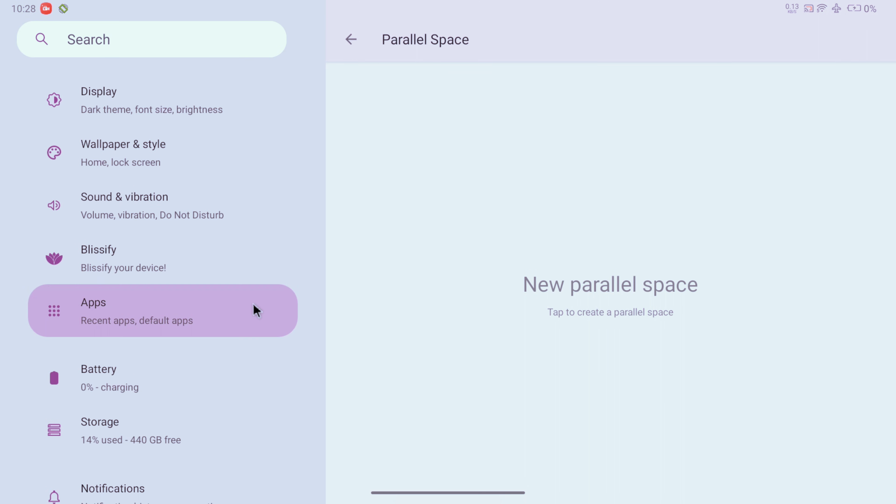
Step: Create a parallel space named Space 1 and enable YouTube in it
{"action": "left_click", "coordinate": [535, 286]}
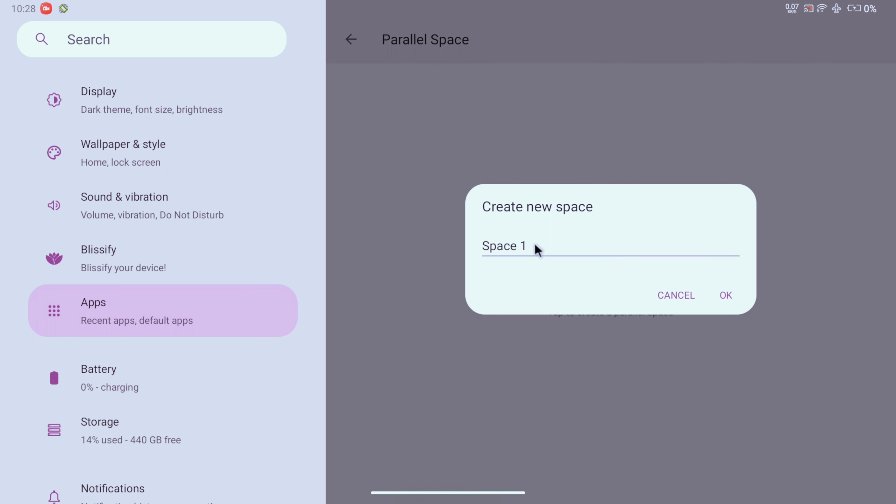
{"action": "left_click", "coordinate": [724, 295]}
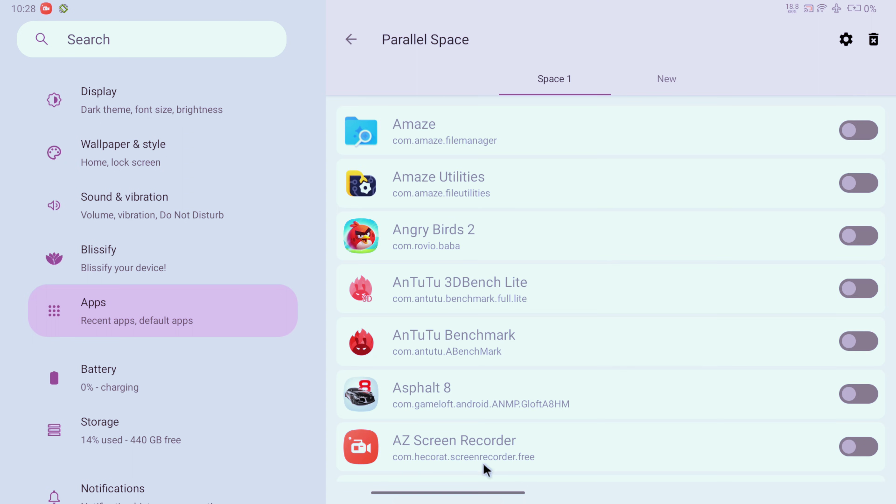
{"action": "scroll", "coordinate": [614, 184], "scroll_direction": "down", "scroll_amount": 15}
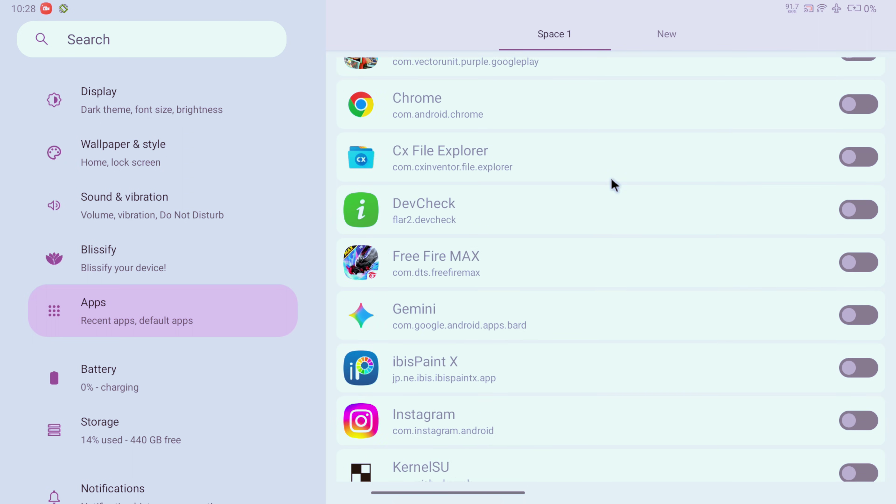
{"action": "scroll", "coordinate": [614, 185], "scroll_direction": "down", "scroll_amount": 7}
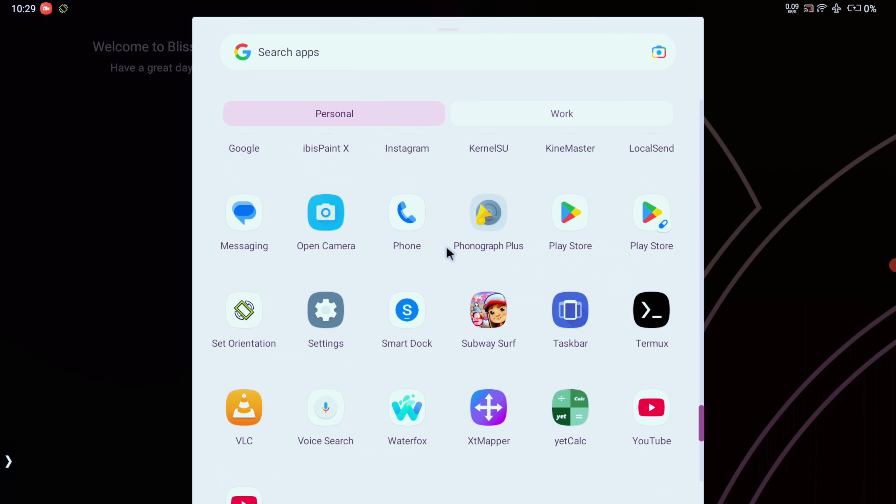
Step: Open the cloned YouTube from the app drawer and allow it to send notifications
{"action": "scroll", "coordinate": [446, 247], "scroll_direction": "down", "scroll_amount": 3}
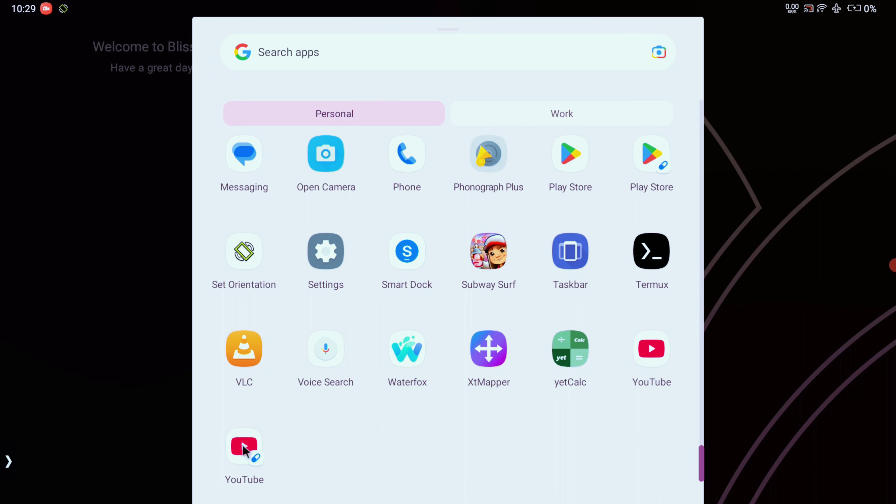
{"action": "left_click", "coordinate": [246, 445]}
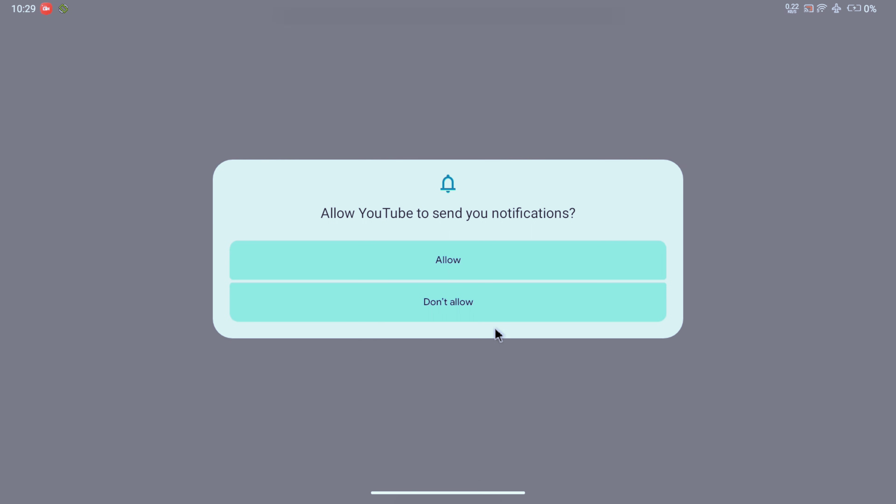
{"action": "left_click", "coordinate": [478, 265]}
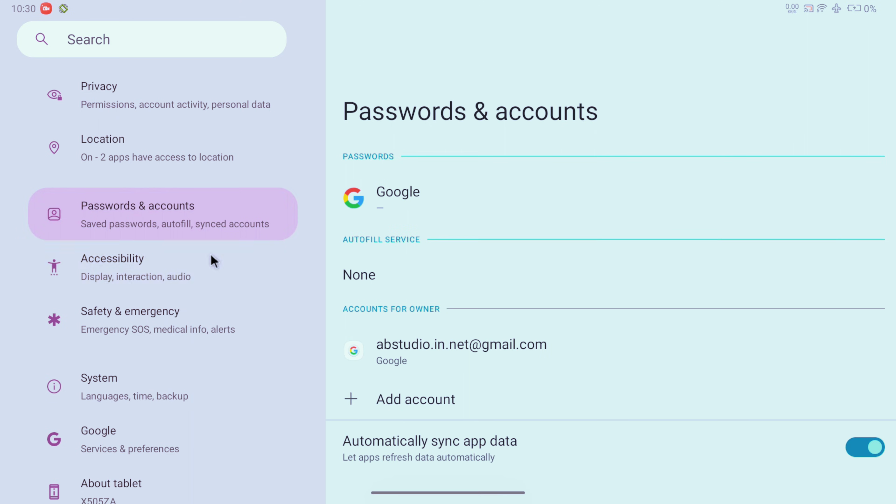
Step: Look through the Accessibility, Safety & emergency, and System pages in Settings, and leave Settings
{"action": "left_click", "coordinate": [212, 261]}
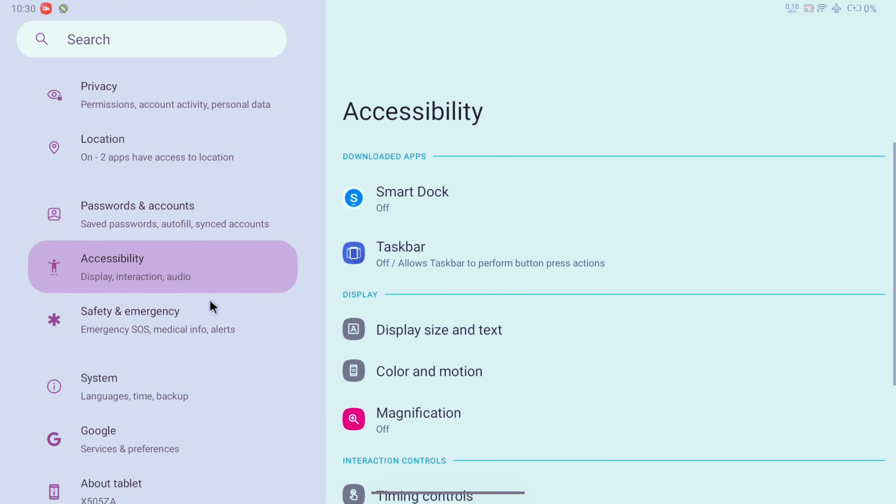
{"action": "left_click", "coordinate": [209, 319]}
{"action": "left_click", "coordinate": [191, 370]}
{"action": "scroll", "coordinate": [190, 370], "scroll_direction": "down", "scroll_amount": 2}
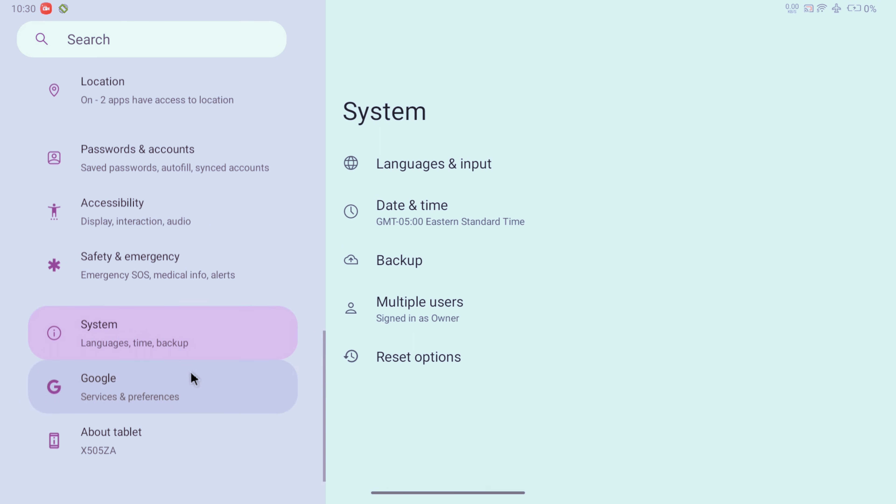
{"action": "left_click_drag", "start_coordinate": [465, 501], "coordinate": [475, 328]}
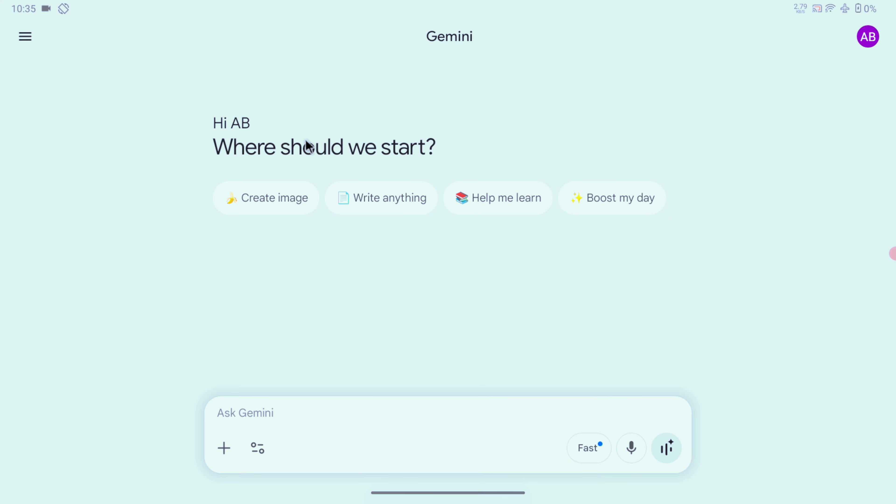
Step: Generate an image in Gemini from the prompt "gaming laptop running bliss os 16"
{"action": "left_click", "coordinate": [292, 211]}
{"action": "type", "text": "gaming laptop running bliss os 16"}
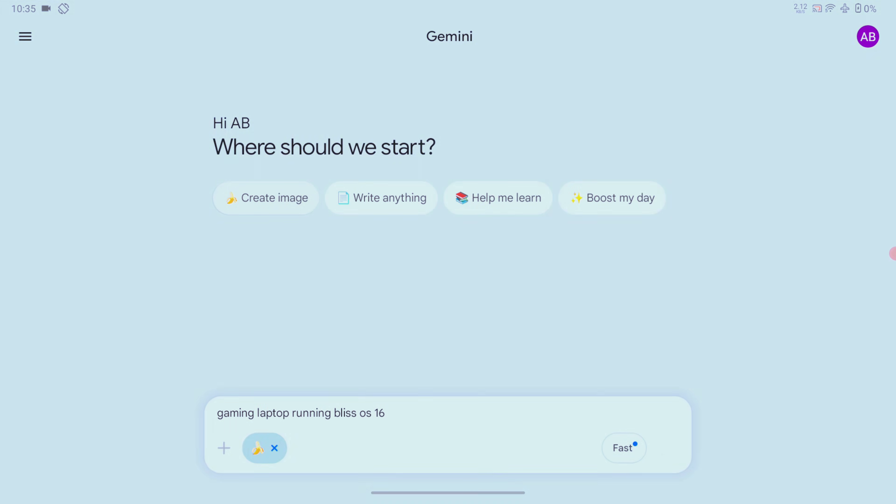
{"action": "key", "text": "Return"}
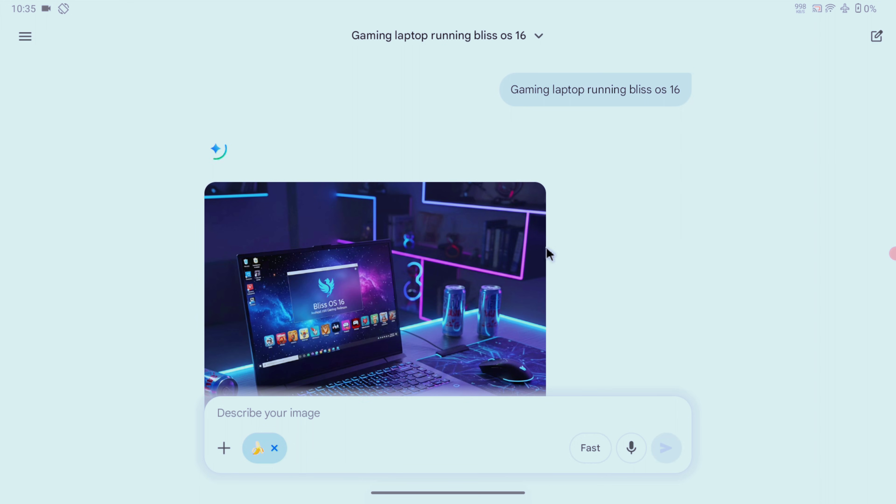
Step: Open KineMaster and browse the transition effects between the first two clips, including the Sentimental category
{"action": "key", "text": "super"}
{"action": "left_click", "coordinate": [575, 174]}
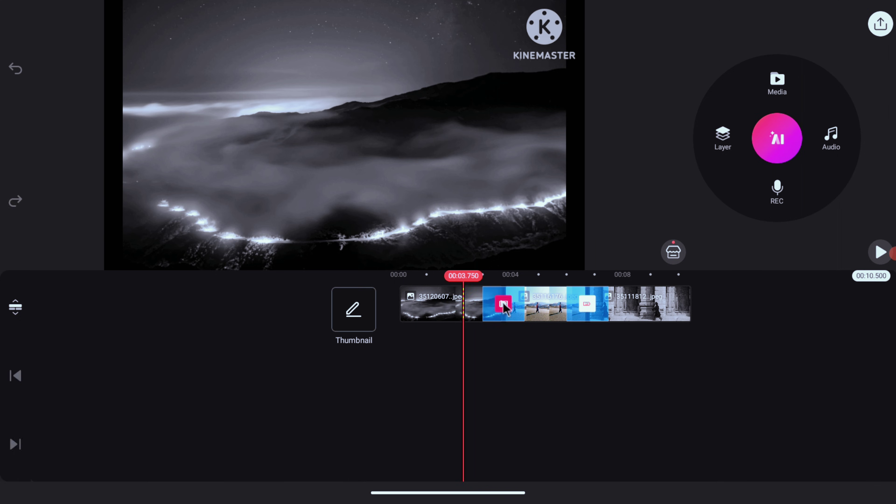
{"action": "left_click", "coordinate": [503, 303]}
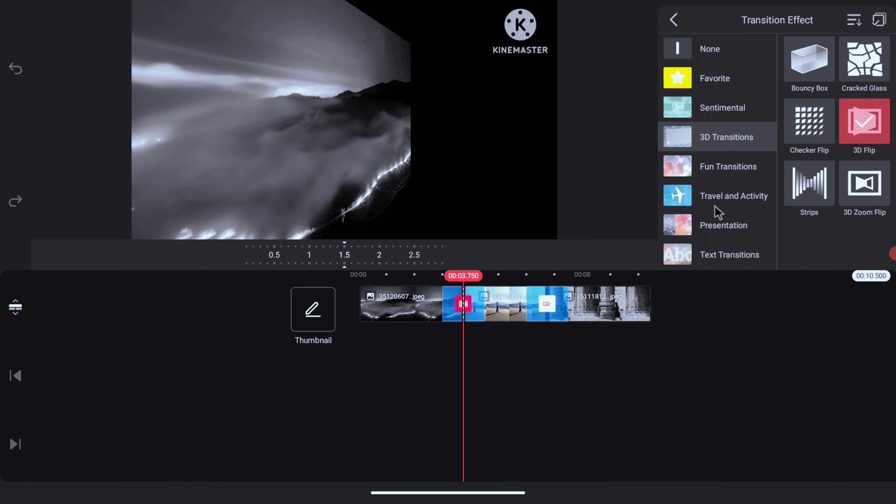
{"action": "left_click", "coordinate": [709, 113]}
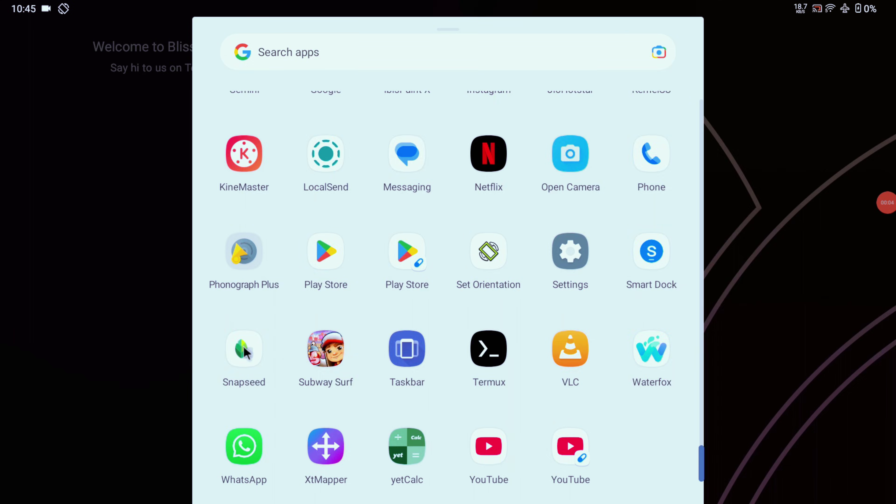
Step: Open the colorful archway photo in Snapseed and examine the available editing tools
{"action": "left_click", "coordinate": [244, 349]}
{"action": "left_click", "coordinate": [455, 234]}
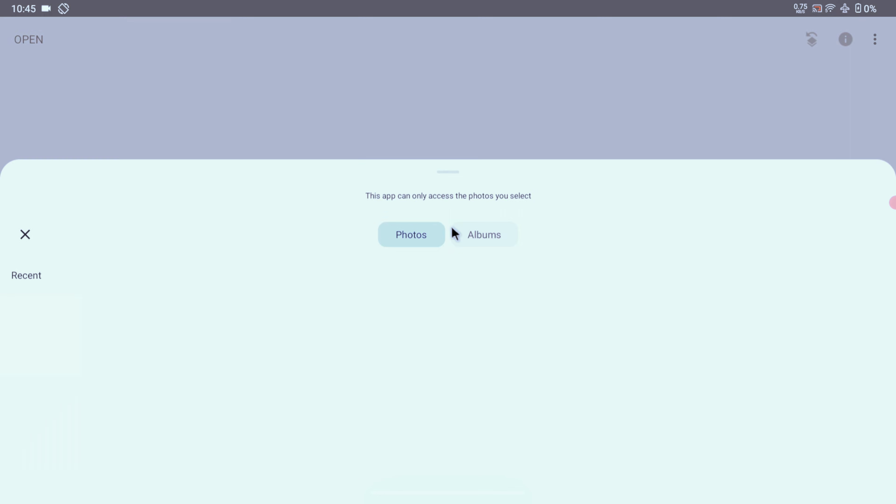
{"action": "left_click", "coordinate": [68, 196]}
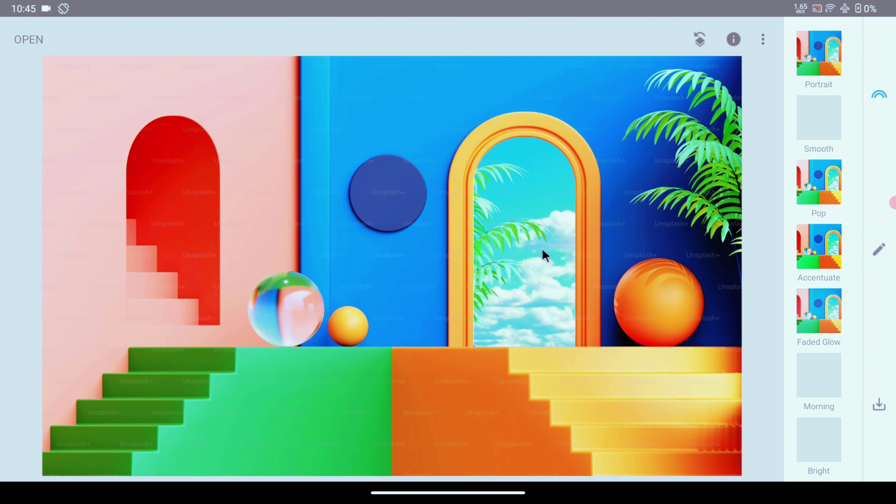
{"action": "left_click", "coordinate": [867, 249]}
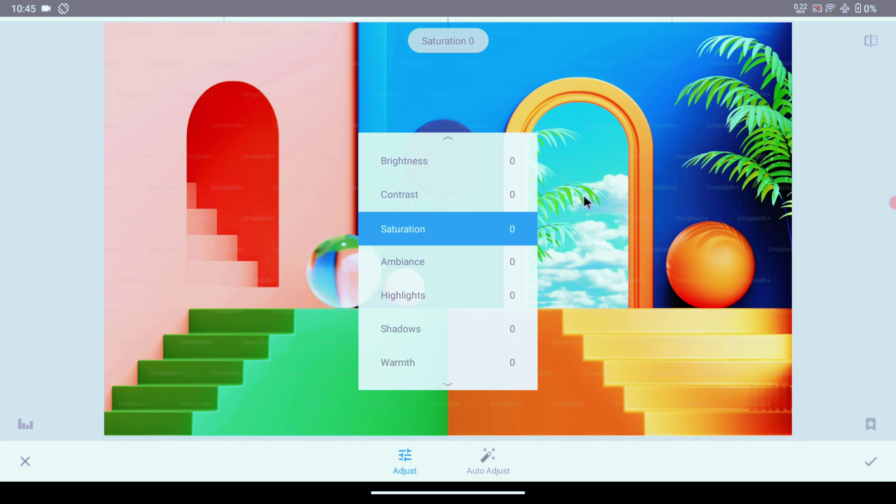
{"action": "left_click_drag", "start_coordinate": [584, 195], "coordinate": [710, 230]}
Step: Open Instagram and browse through its reels
{"action": "left_click", "coordinate": [412, 160]}
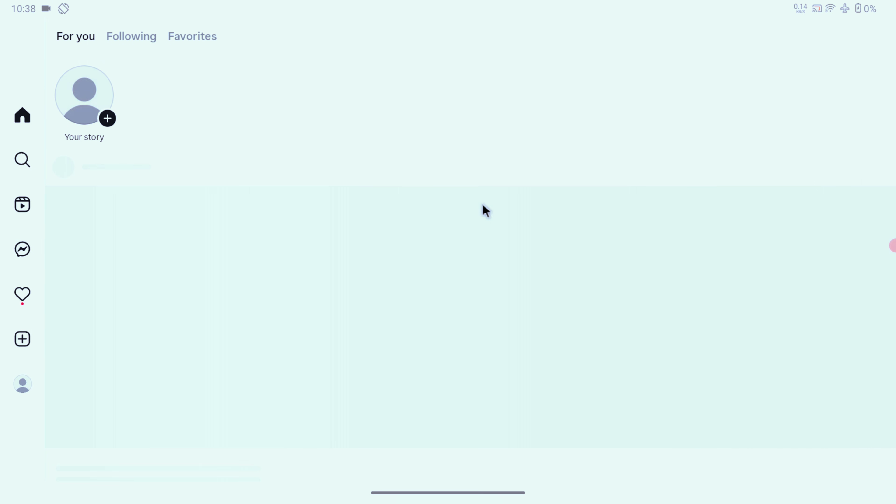
{"action": "left_click", "coordinate": [23, 205]}
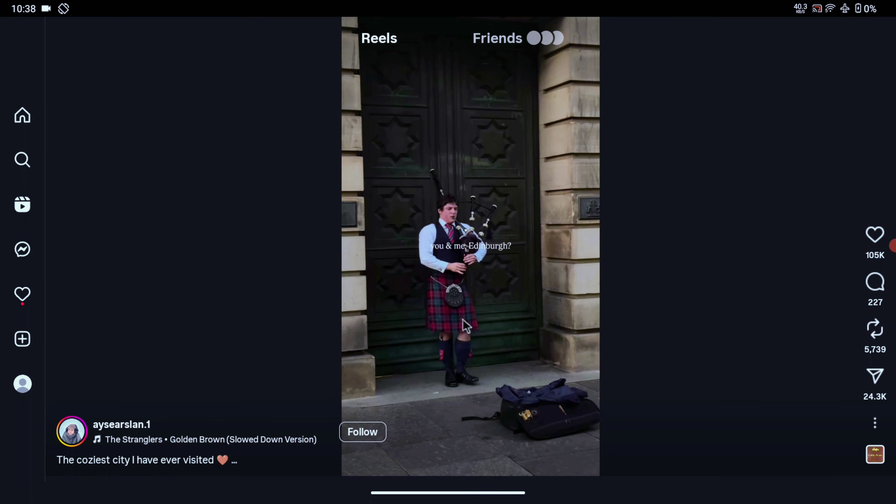
{"action": "left_click_drag", "start_coordinate": [457, 346], "coordinate": [527, 214]}
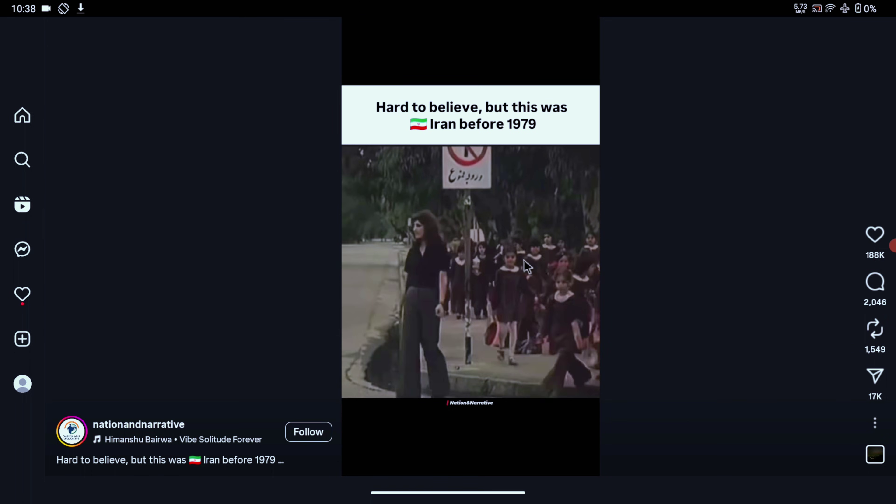
Step: Open Netflix from the app drawer, and display the Bliss OS 16 Update page in Chrome
{"action": "scroll", "coordinate": [527, 267], "scroll_direction": "down", "scroll_amount": 1}
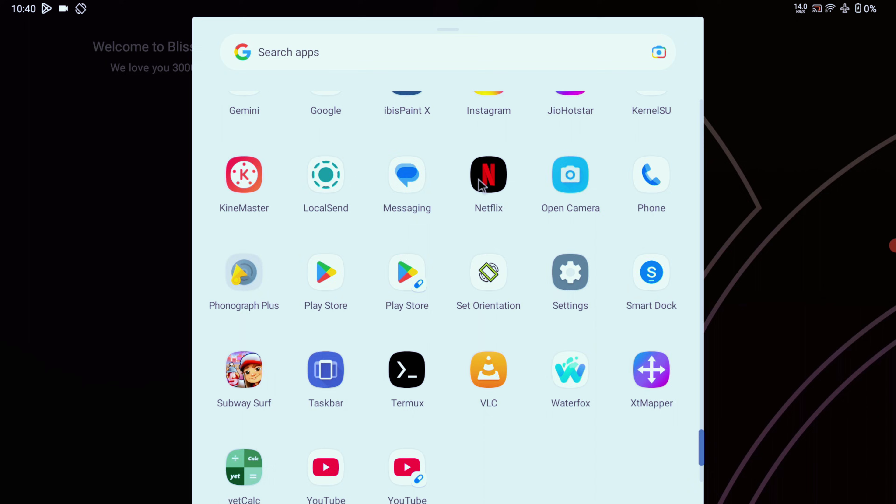
{"action": "left_click", "coordinate": [482, 183]}
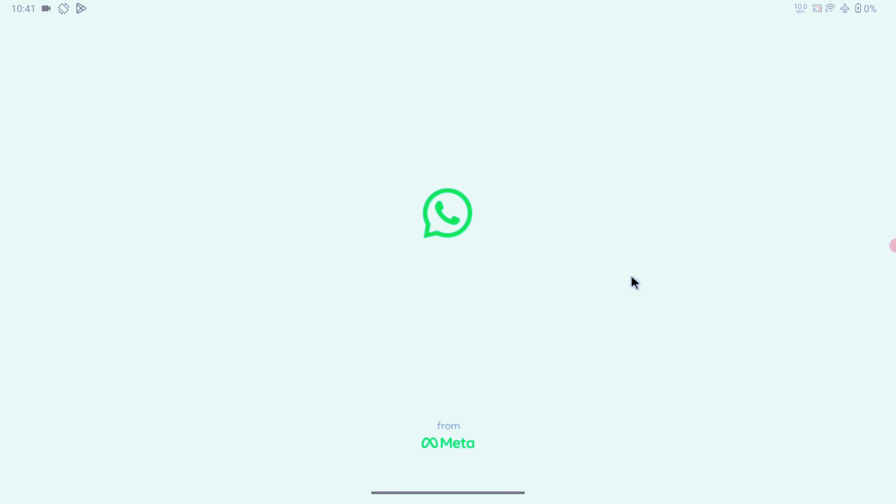
{"action": "left_click", "coordinate": [644, 332]}
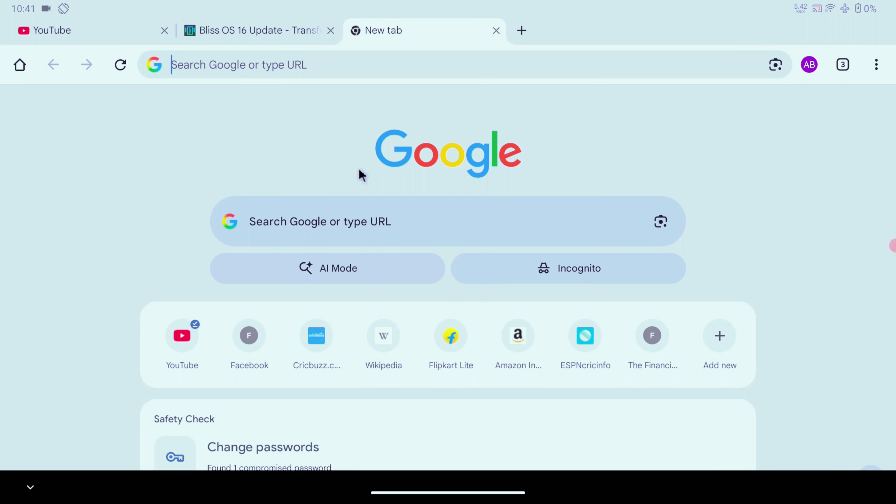
{"action": "left_click", "coordinate": [230, 39]}
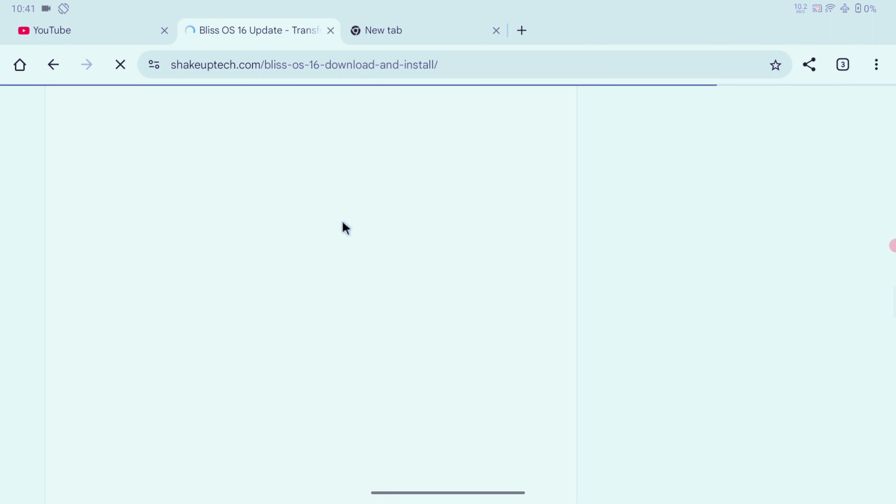
Step: View the start of the Bliss OS 16 Update article, and examine Chrome's main options from the new tab
{"action": "scroll", "coordinate": [361, 271], "scroll_direction": "up", "scroll_amount": 20}
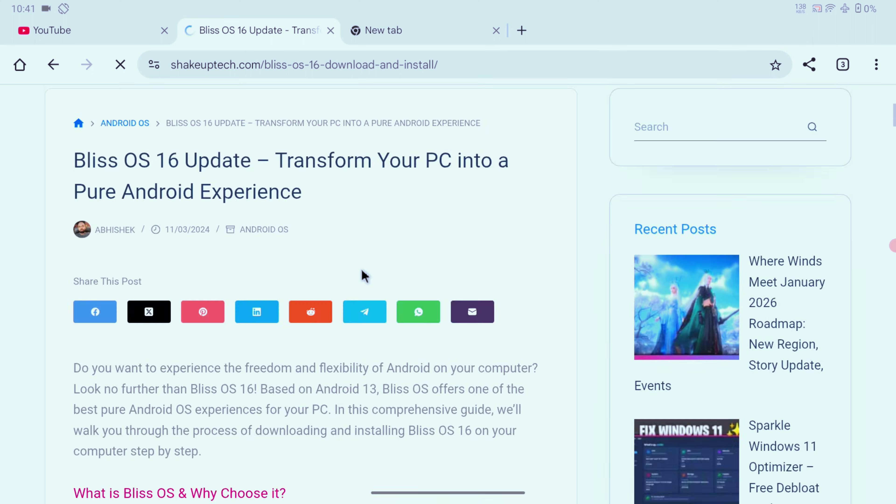
{"action": "left_click", "coordinate": [405, 30]}
{"action": "left_click", "coordinate": [876, 65]}
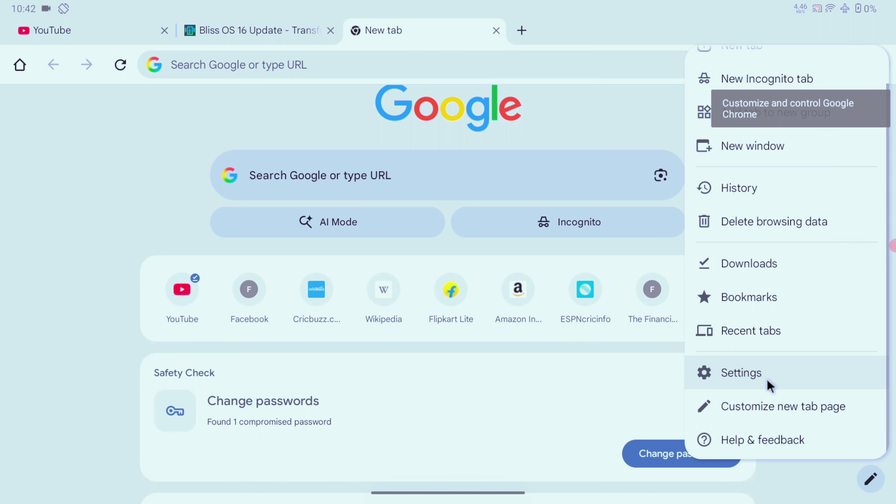
{"action": "scroll", "coordinate": [758, 353], "scroll_direction": "up", "scroll_amount": 2}
{"action": "left_click", "coordinate": [651, 148]}
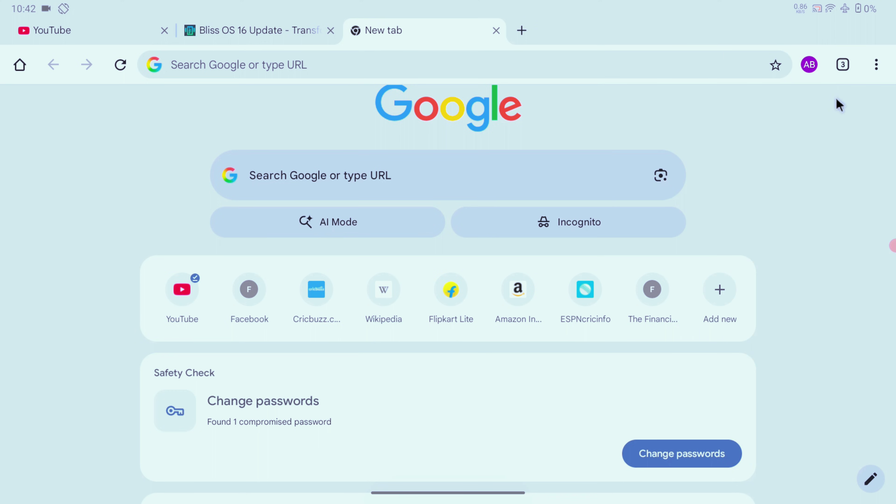
Step: Show the overview of open Chrome tabs, reopen the new tab and return to the home screen
{"action": "left_click", "coordinate": [842, 64]}
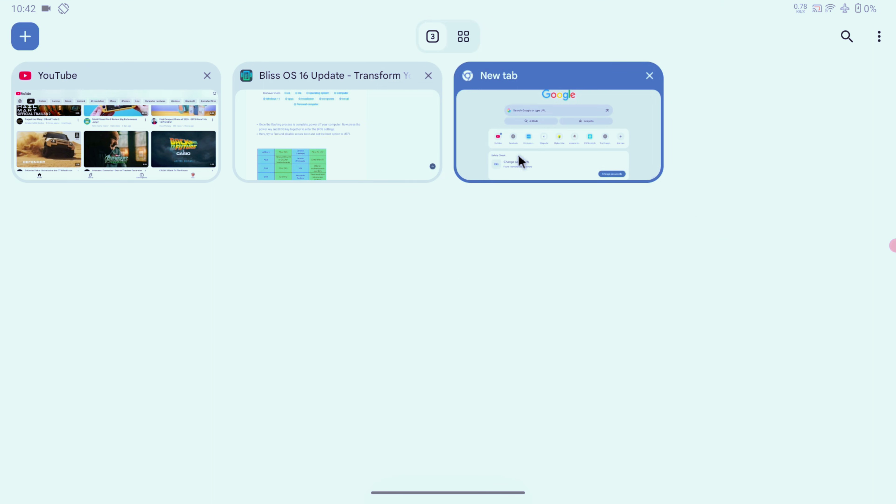
{"action": "left_click", "coordinate": [560, 156]}
{"action": "key", "text": "super"}
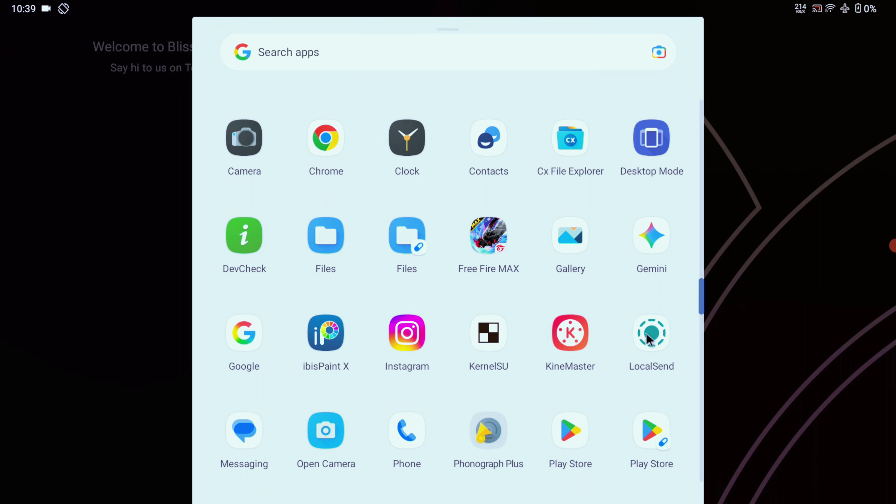
Step: Open LocalSend and look through its Send, Settings and Receive pages
{"action": "left_click", "coordinate": [649, 333]}
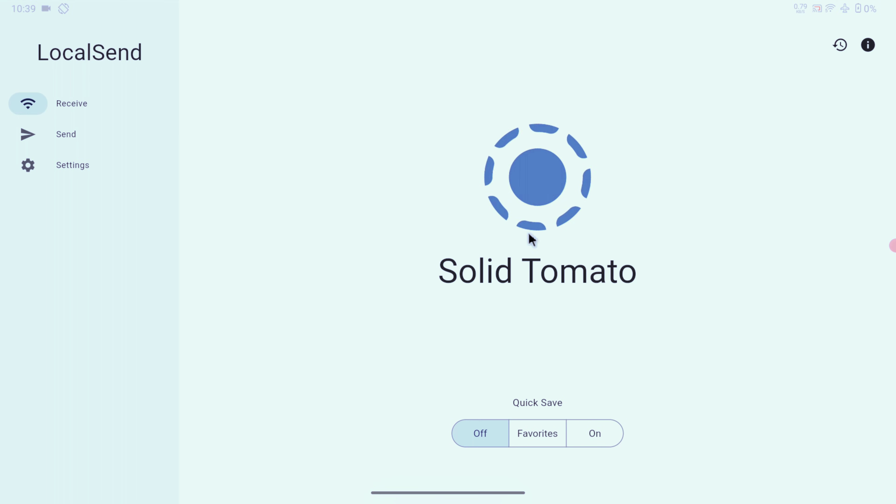
{"action": "left_click", "coordinate": [28, 134]}
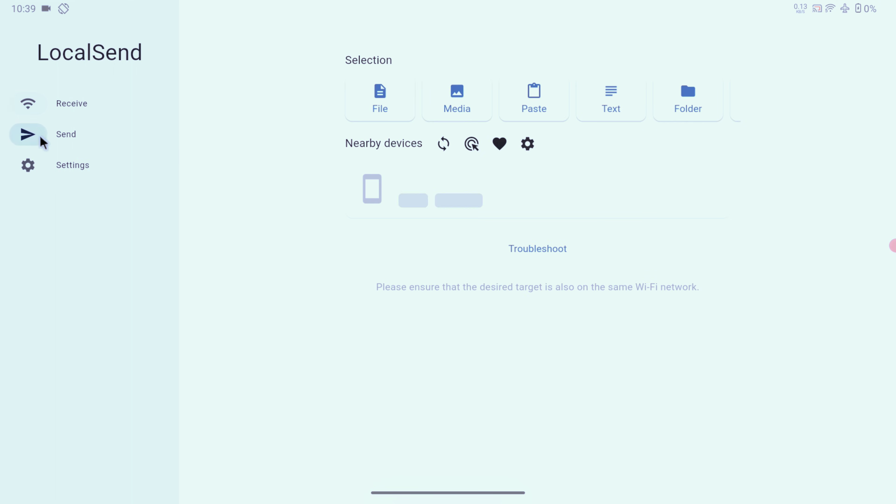
{"action": "left_click", "coordinate": [60, 169]}
{"action": "left_click", "coordinate": [63, 112]}
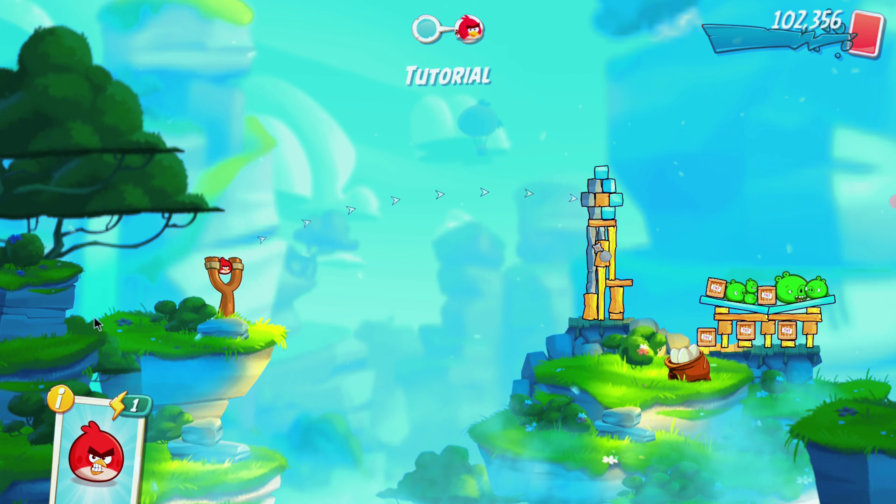
Step: In the Angry Birds tutorial level, launch Red from the slingshot at the tower and activate his ability mid-flight
{"action": "left_click_drag", "start_coordinate": [224, 266], "coordinate": [177, 283]}
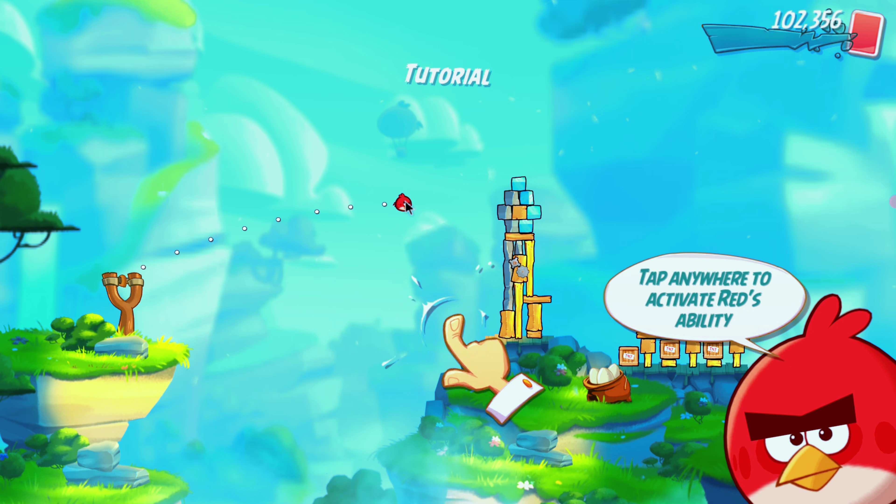
{"action": "left_click", "coordinate": [404, 209]}
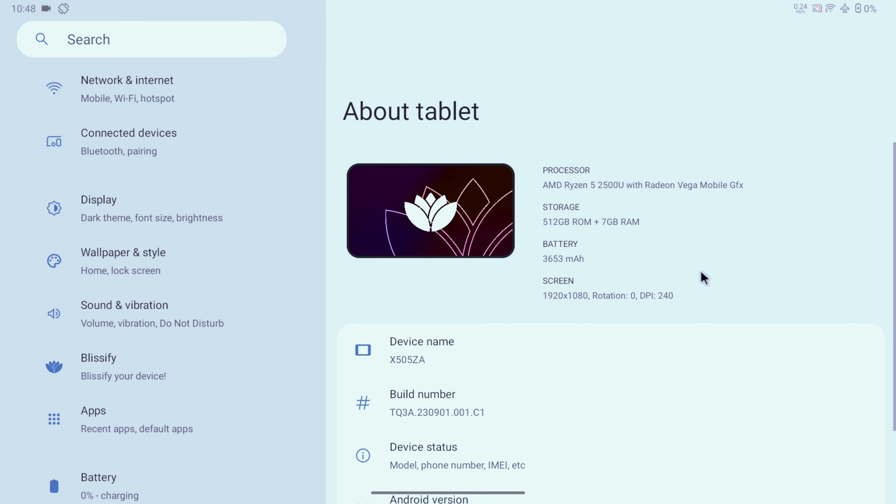
Step: Check the Bliss version entry in the device information of the system Settings
{"action": "scroll", "coordinate": [700, 276], "scroll_direction": "down", "scroll_amount": 5}
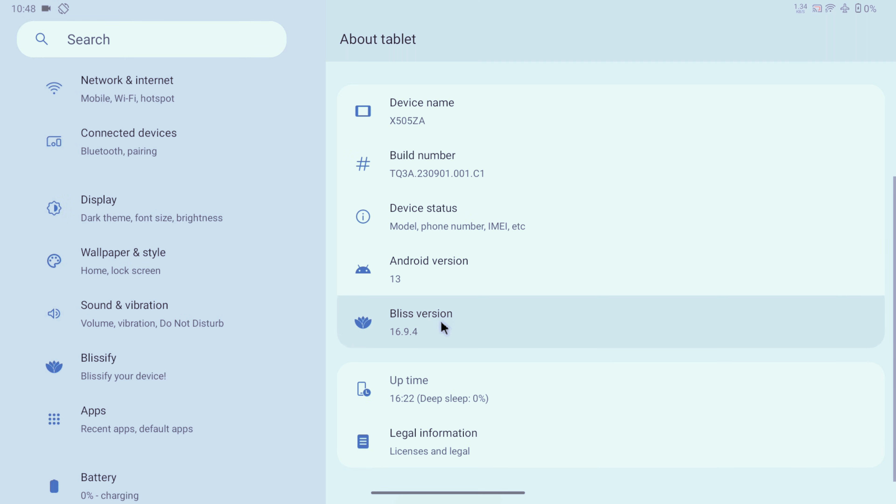
{"action": "left_click", "coordinate": [437, 253]}
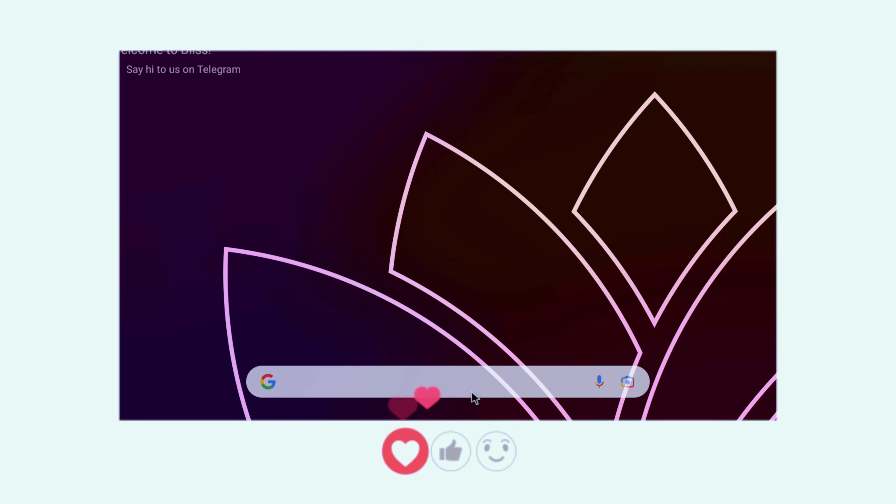